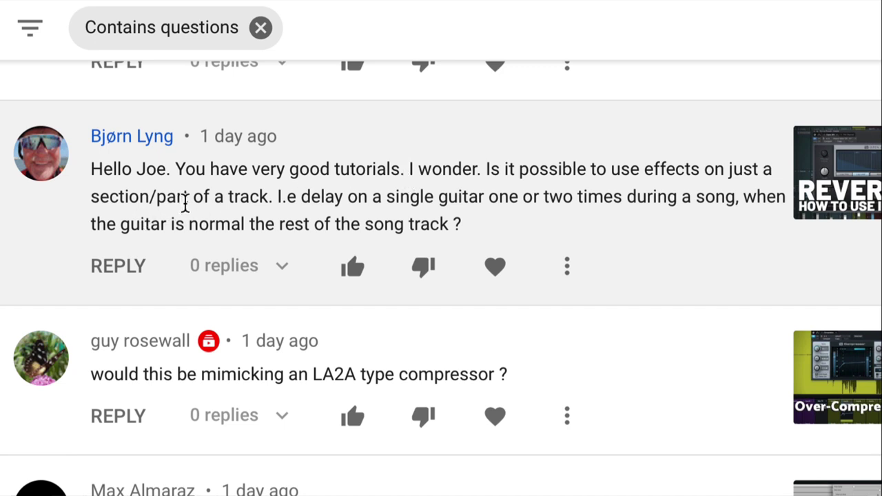
Step: Highlight the viewer comment's question about using an effect on only part of a track
left_click_drag(278, 198, 578, 238)
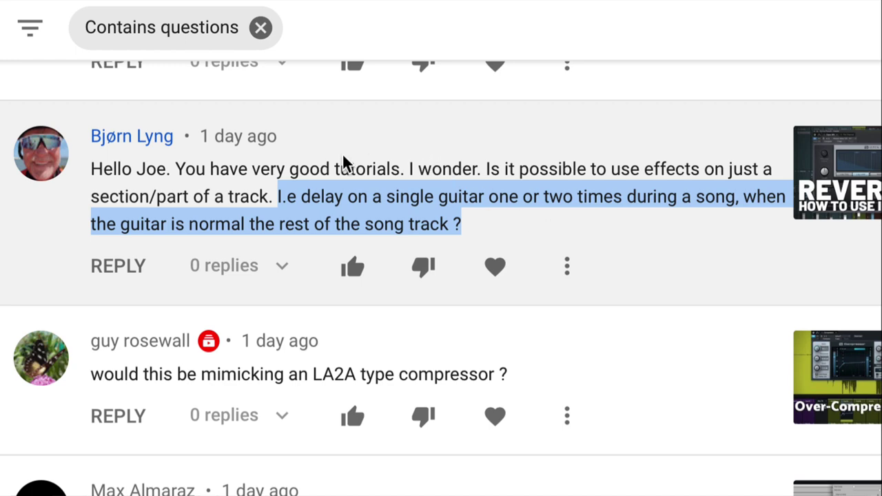
left_click_drag(175, 168, 404, 177)
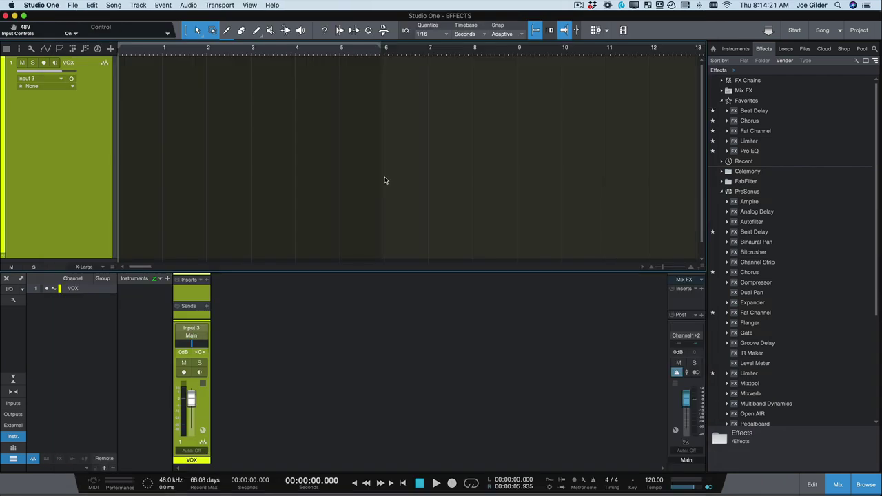
left_click_drag(414, 272, 414, 271)
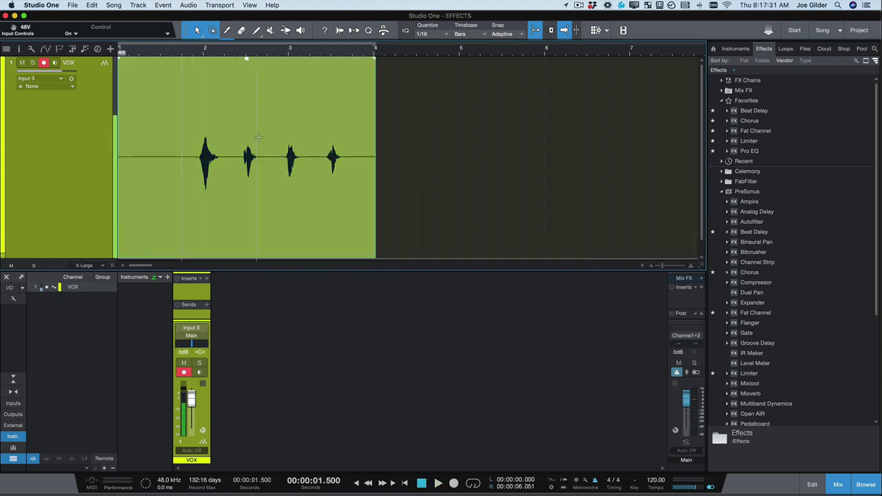
Step: Try setting the loop range around the second word of the vocal clip
left_click_drag(235, 138, 266, 136)
key("p")
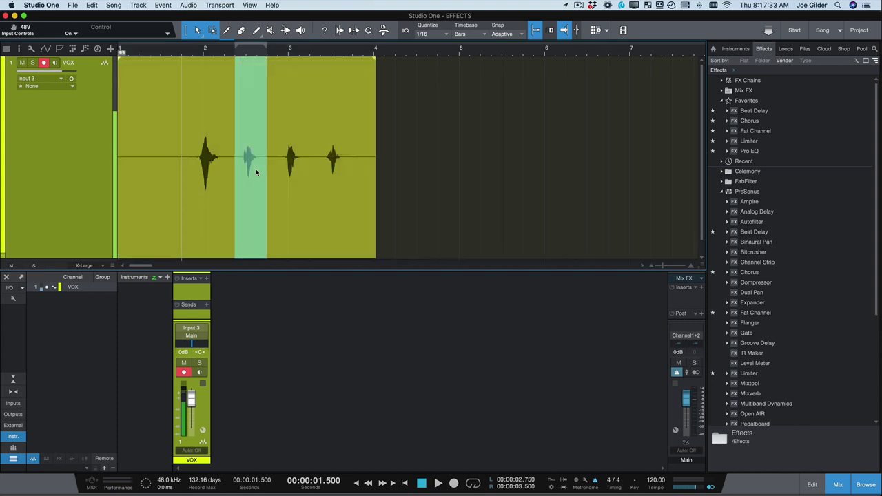
left_click(326, 232)
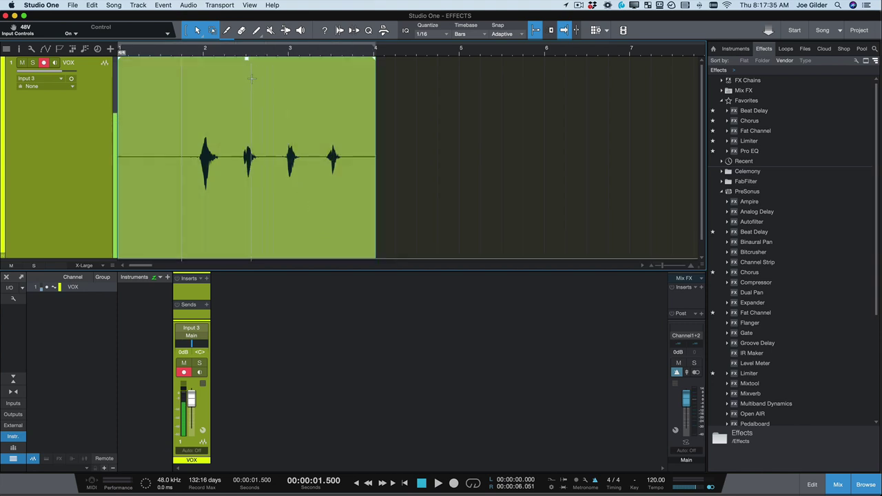
Step: Raise the vocal clip's gain to about 2.7 dB and enlarge the mixer area slightly
left_click_drag(247, 62, 249, 53)
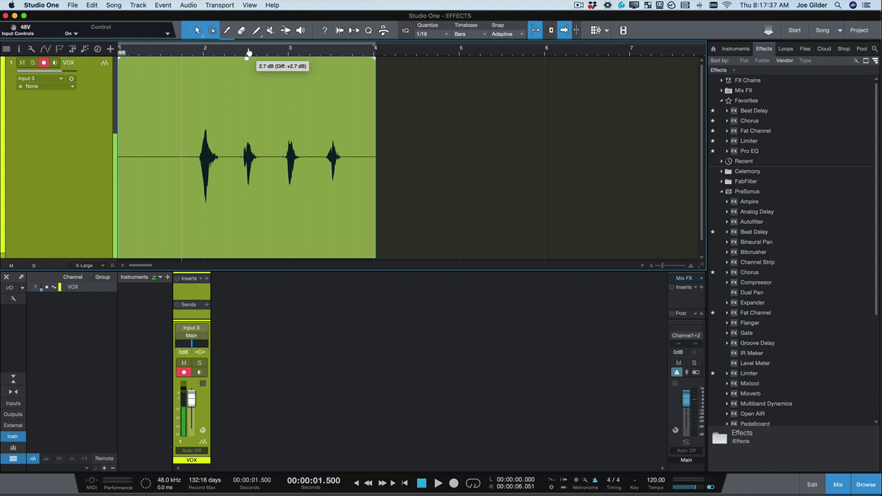
left_click_drag(249, 270, 249, 254)
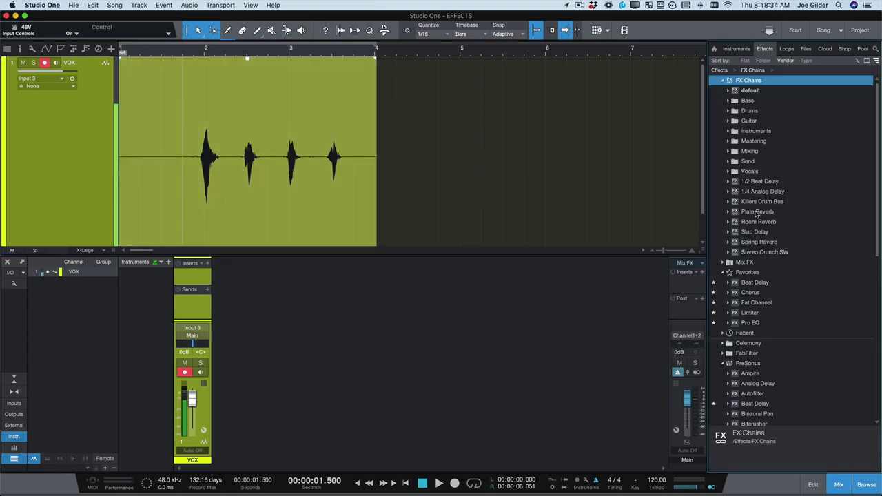
Step: Add the Plate Reverb FX chain as a send on the VOX channel and lower its send level to about -14.3 dB
left_click_drag(756, 215, 190, 303)
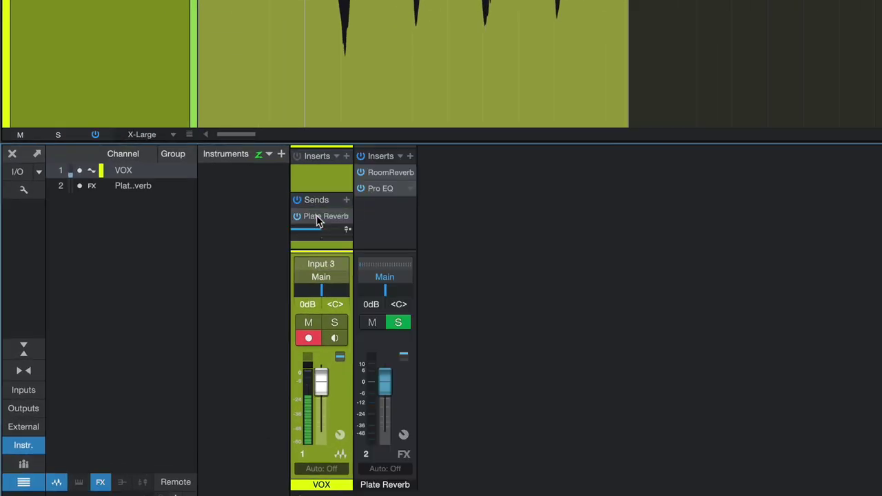
left_click_drag(352, 142, 358, 13)
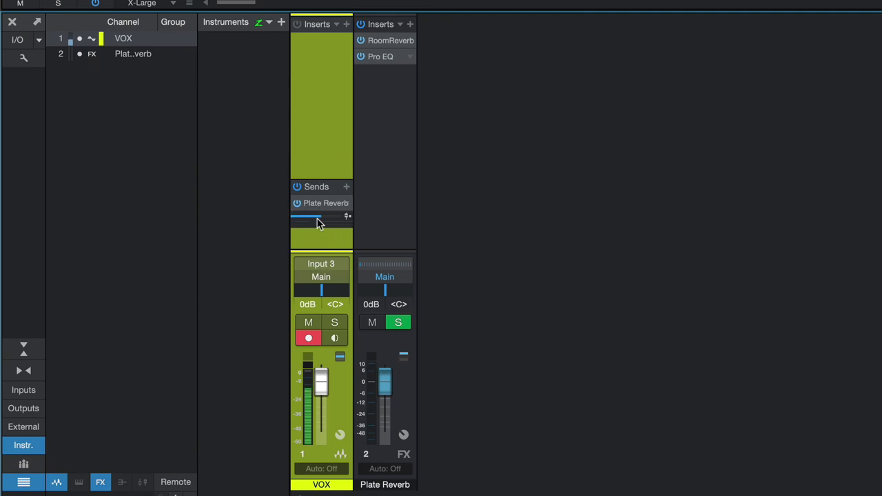
mouse_move(328, 218)
left_mouse_down()
mouse_move(315, 220)
mouse_move(342, 221)
mouse_move(314, 222)
left_mouse_up()
Step: Inspect the Room Reverb and Pro EQ settings on the Plate Reverb channel, closing each plug-in window
left_click(390, 121)
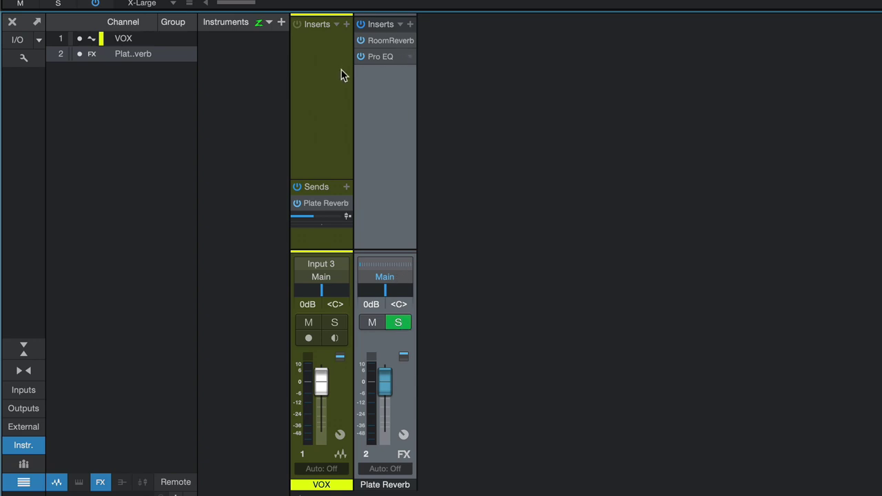
left_click(377, 43)
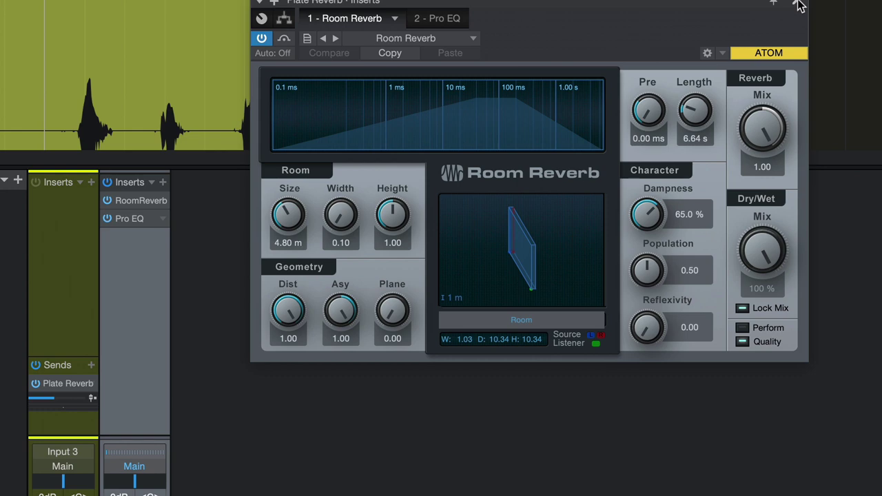
left_click(798, 6)
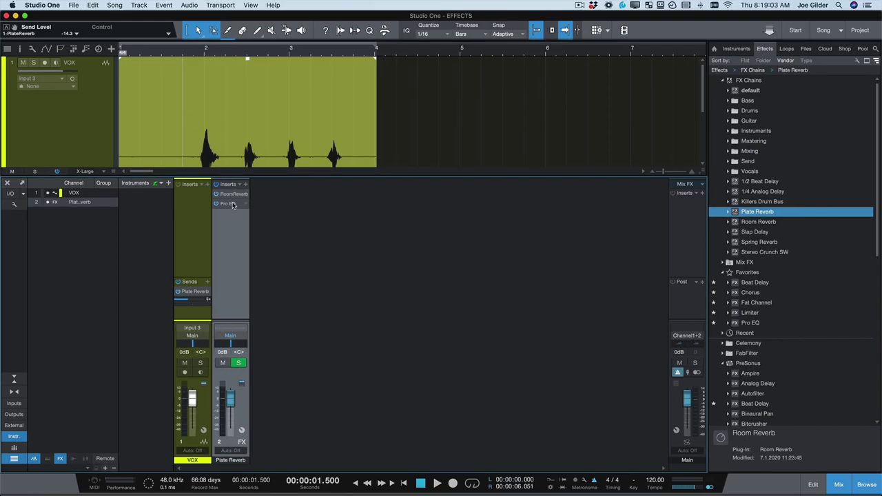
left_click(233, 204)
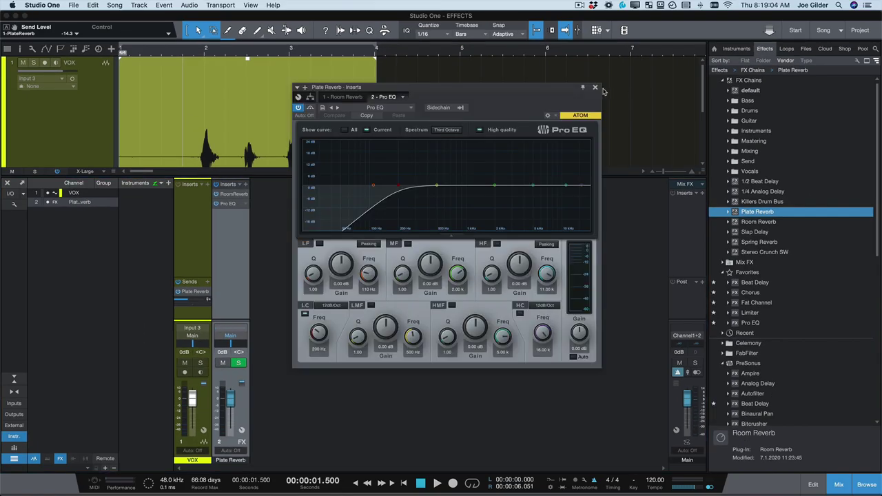
left_click(596, 88)
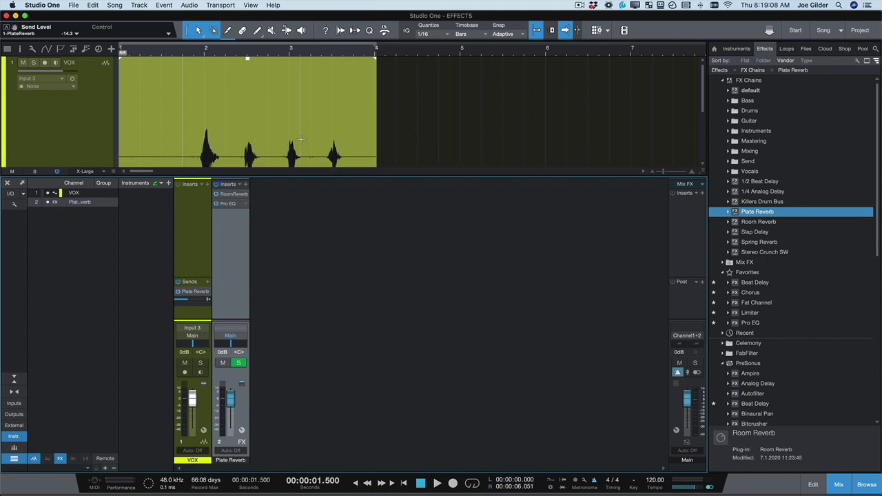
Step: Play back the vocal clip with the Plate Reverb send at +0.2 dB, and stop playback
key("space")
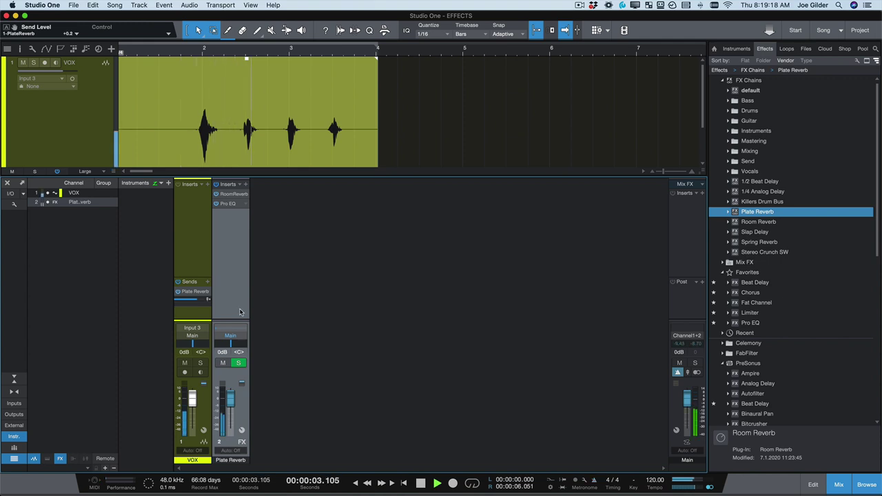
key("space")
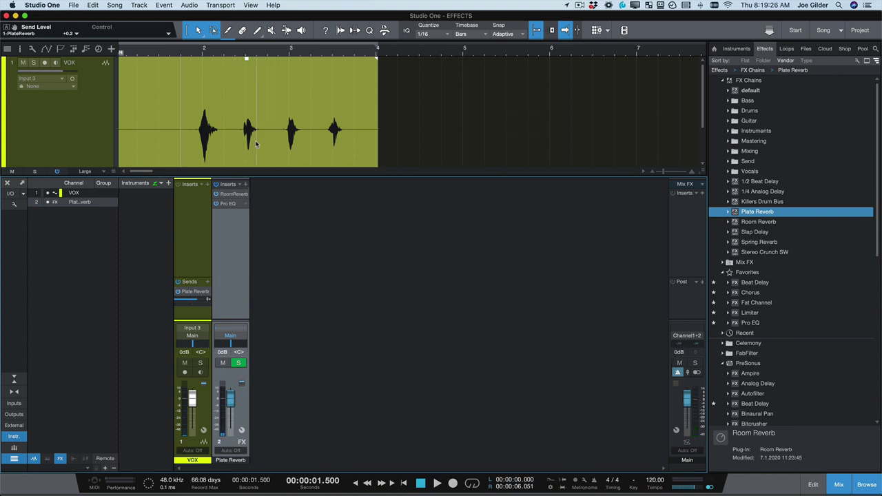
Step: Show automation on the VOX track, displaying the Volume envelope first and the Pan envelope second
scroll(205, 145, "down", 3)
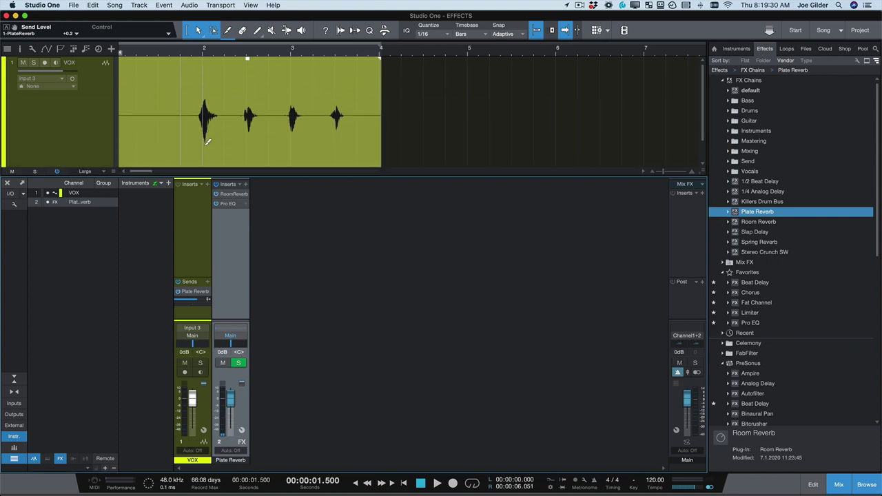
scroll(206, 141, "down", 2)
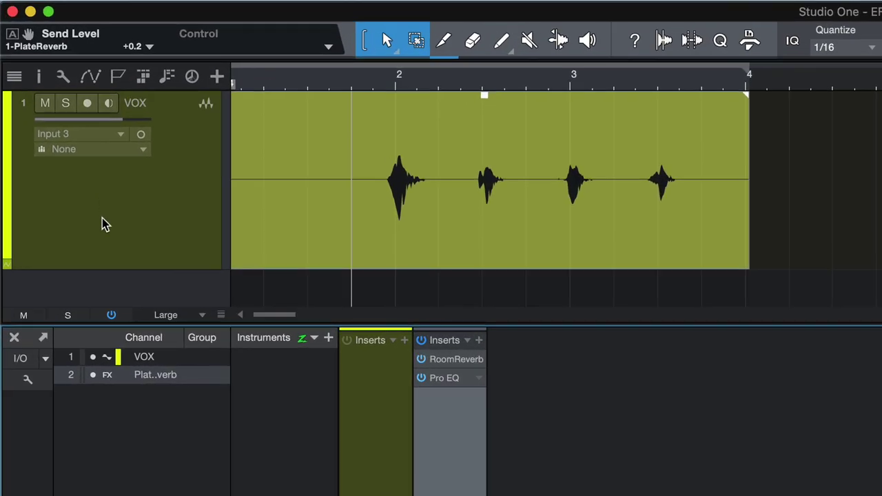
key("a")
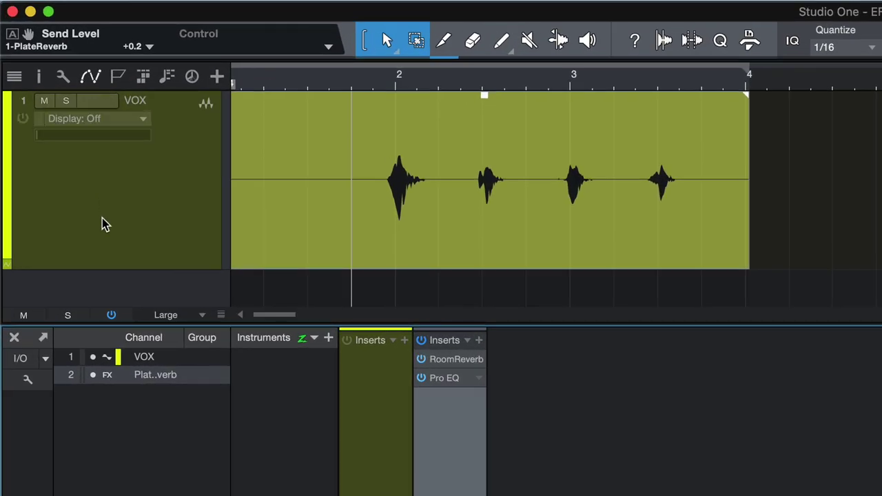
left_click(131, 118)
left_click(196, 123)
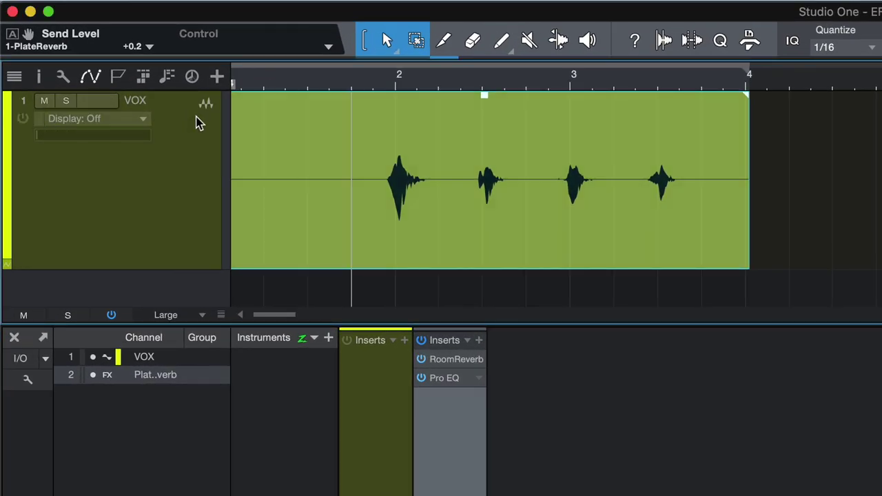
left_click(121, 123)
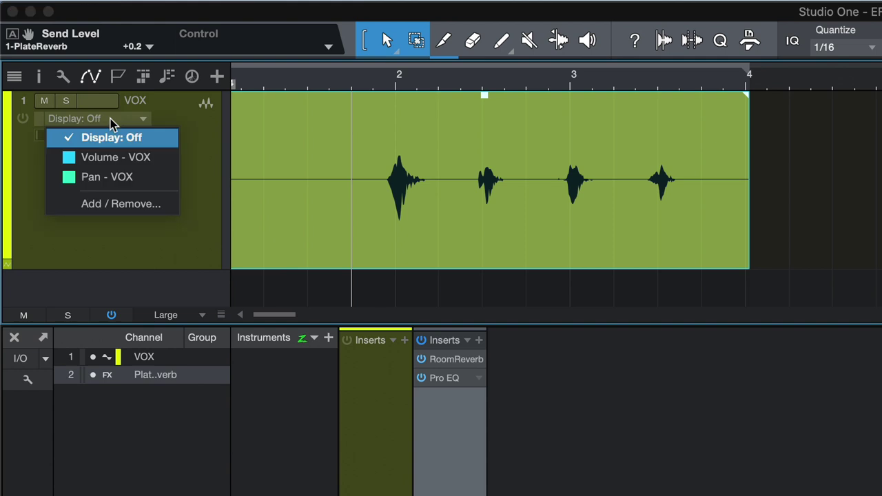
left_click(115, 162)
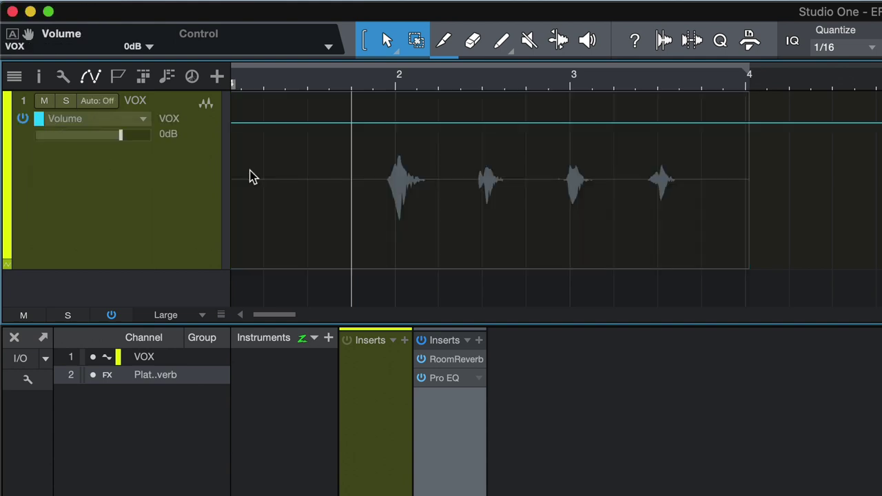
left_click(136, 129)
left_click(118, 176)
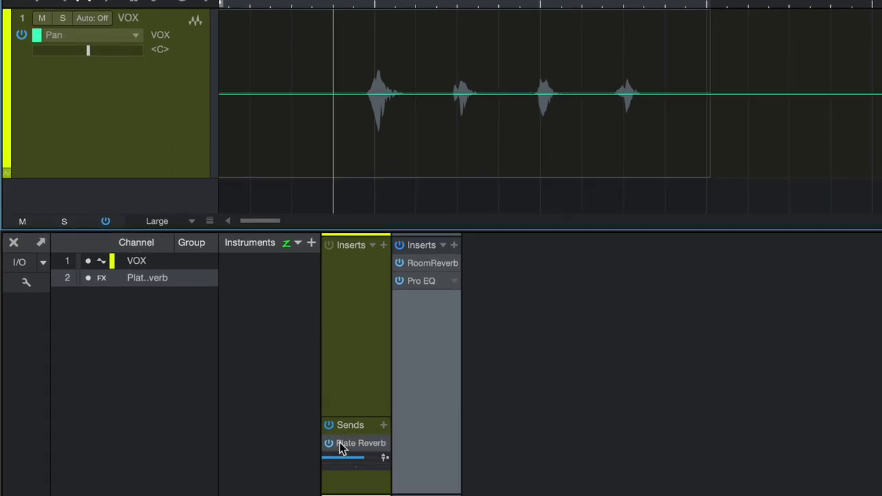
Step: Toggle the VOX channel's Plate Reverb send on and off repeatedly, leaving it off
left_click(331, 445)
left_click(334, 446)
left_click(334, 446)
left_click(333, 446)
left_click(333, 445)
left_click(334, 445)
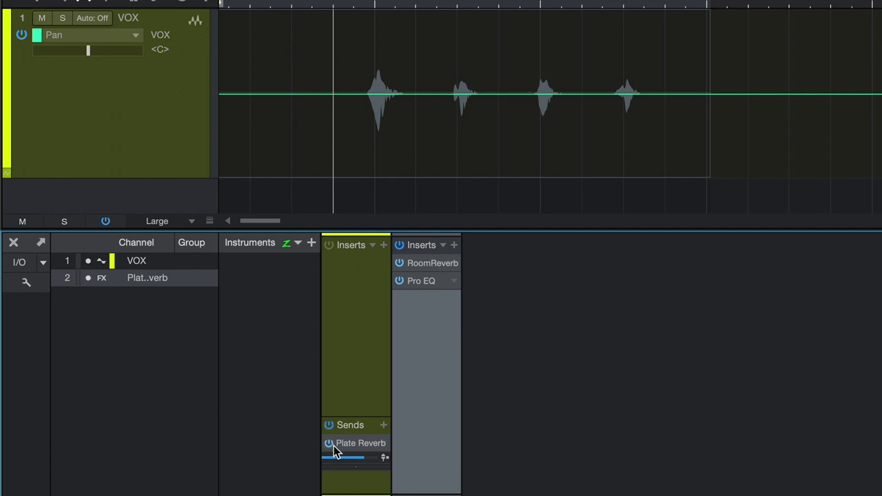
left_click(332, 445)
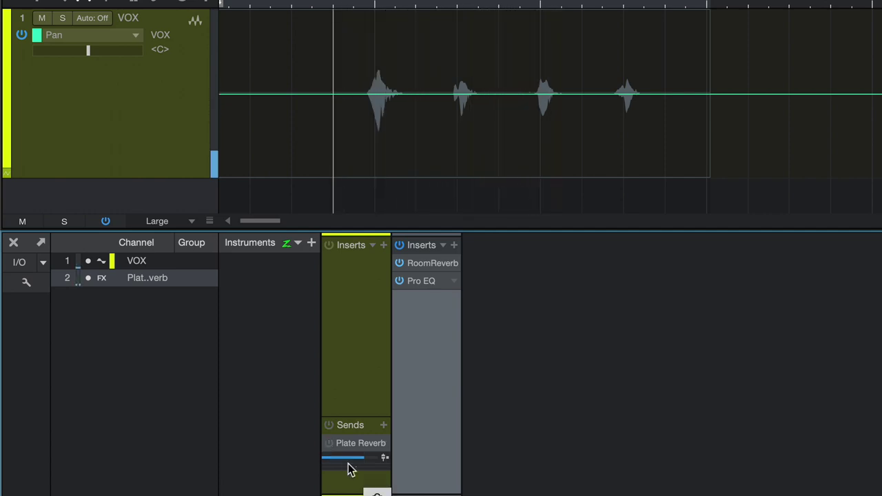
mouse_move(348, 467)
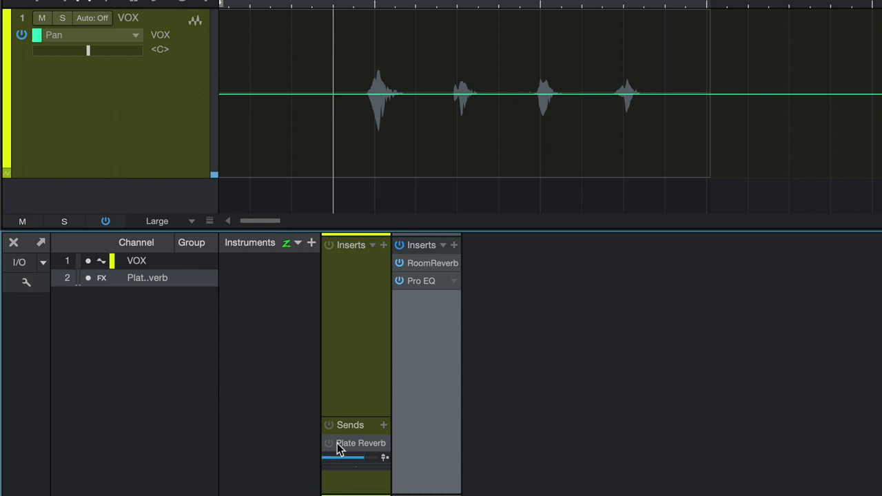
left_click(330, 443)
left_click(329, 443)
left_click(329, 443)
left_click(329, 443)
left_click(329, 443)
left_click(329, 443)
left_click(329, 443)
left_click(329, 443)
left_click(329, 443)
left_click(330, 443)
left_click(329, 443)
left_click(329, 443)
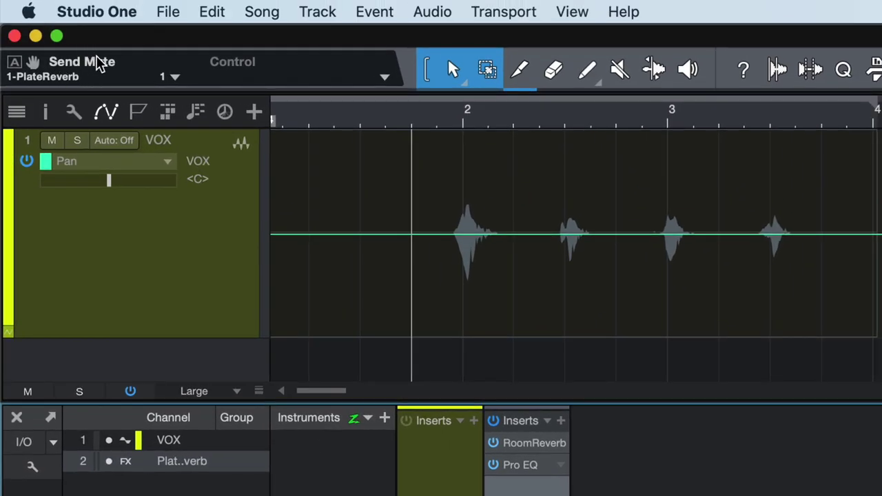
Step: Display the Plate Reverb Send Mute envelope on the VOX track and drop it to unmuted around the second word using two points
left_click(14, 62)
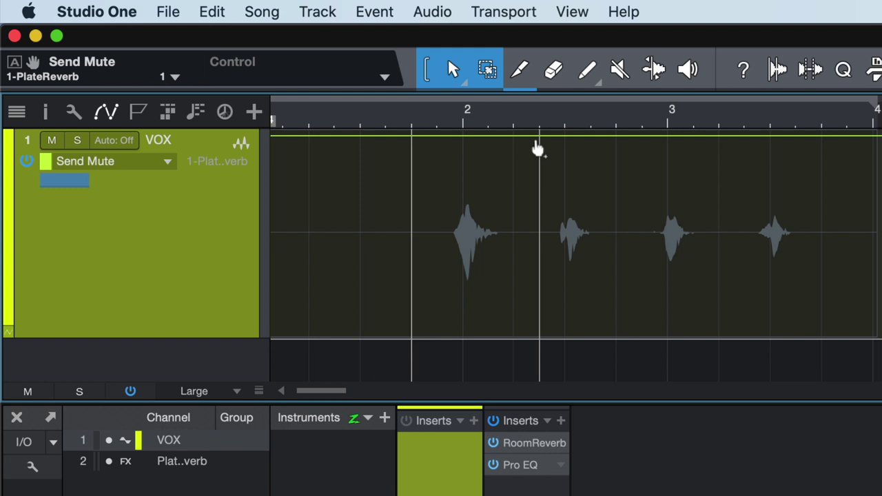
left_click(538, 136)
left_click(627, 136)
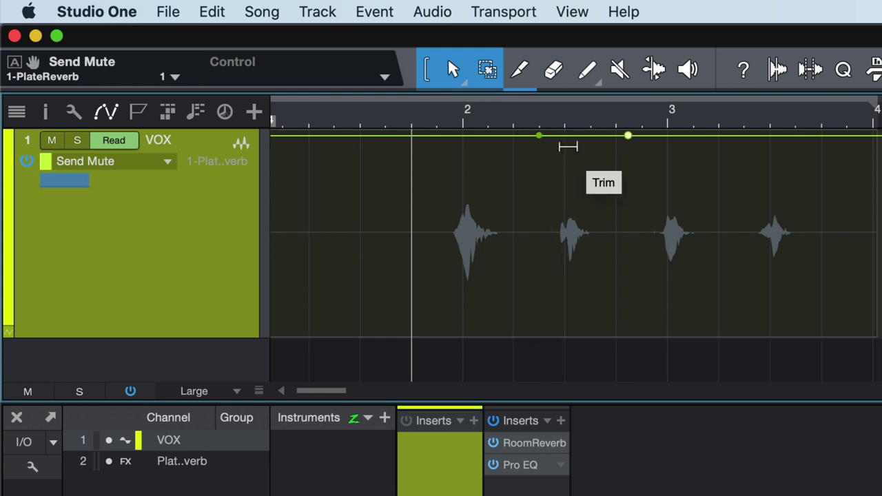
left_click_drag(569, 145, 613, 331)
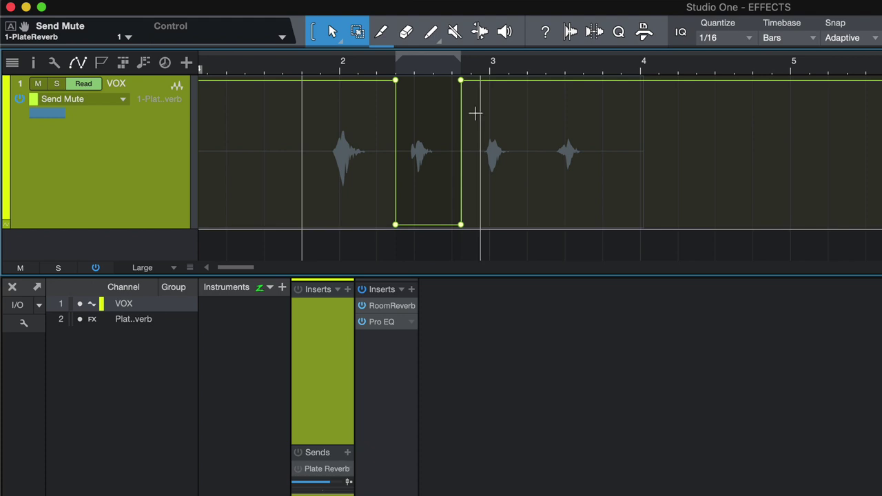
Step: Play the vocal from before the first word to hear the send mute automation, and stop playback
left_click(246, 70)
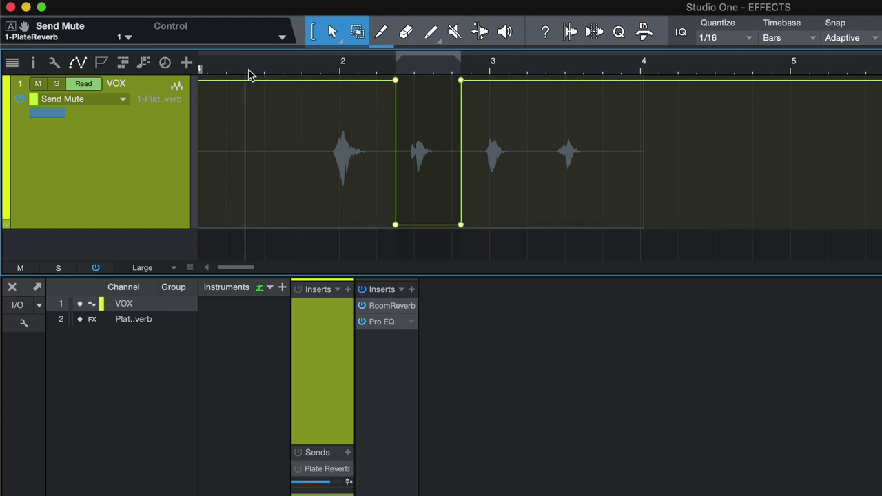
key("space")
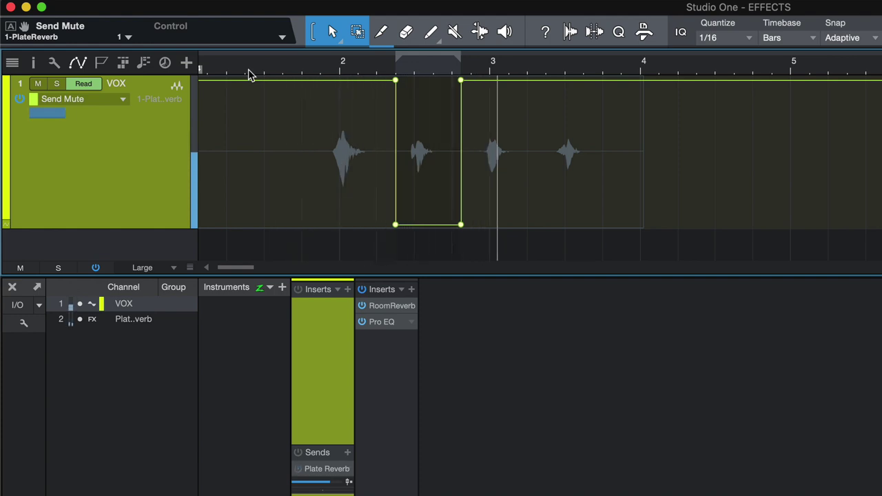
key("space")
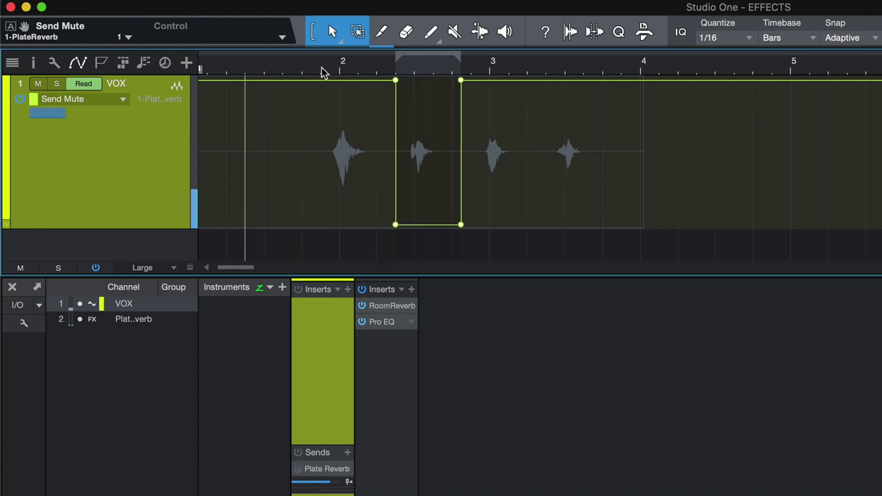
Step: Drop the Send Mute envelope to unmuted around the fourth word, from late bar 6 to about bar 8, and from about bar 11 to bar 12
key("w")
key("w")
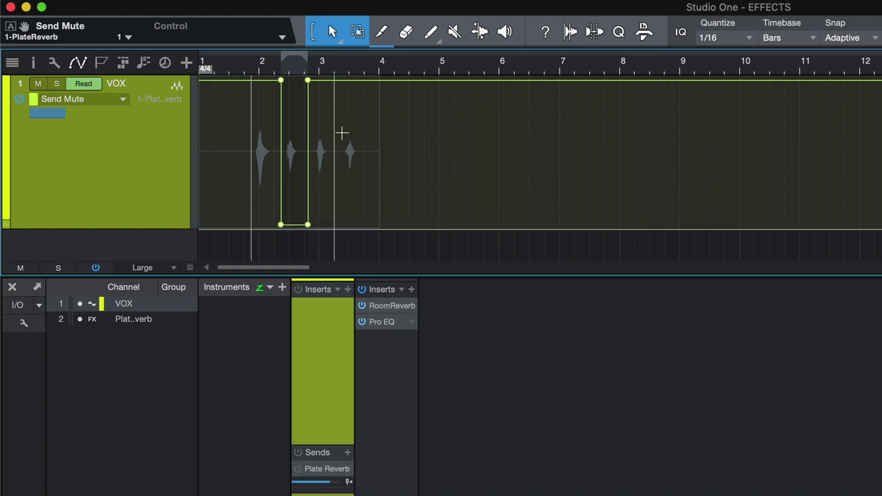
left_click_drag(337, 125, 364, 125)
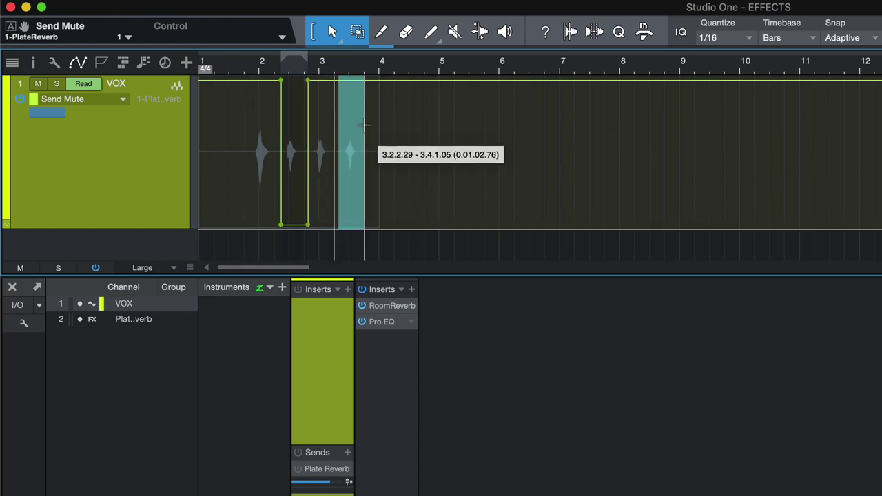
left_click_drag(542, 138, 623, 153)
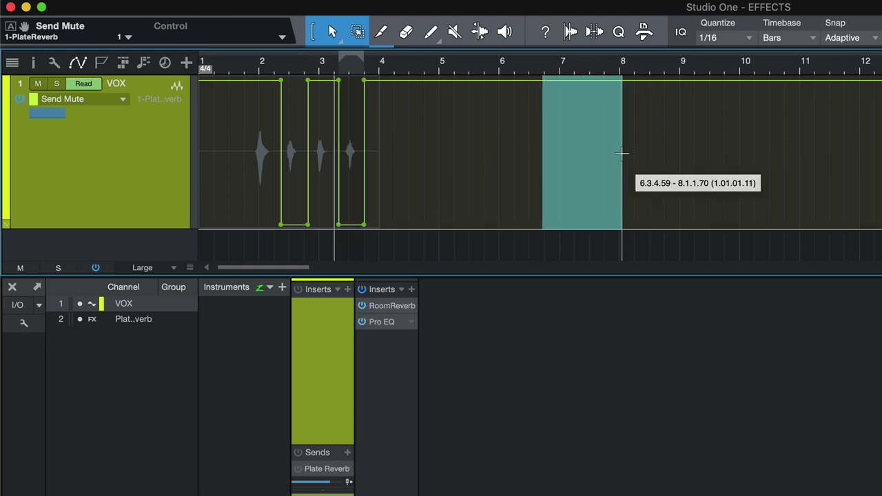
left_click_drag(805, 131, 875, 153)
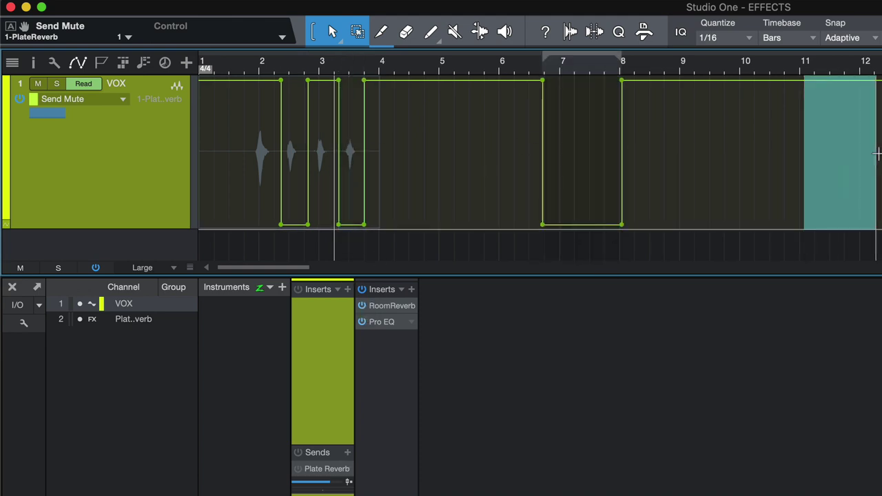
left_click_drag(841, 81, 852, 228)
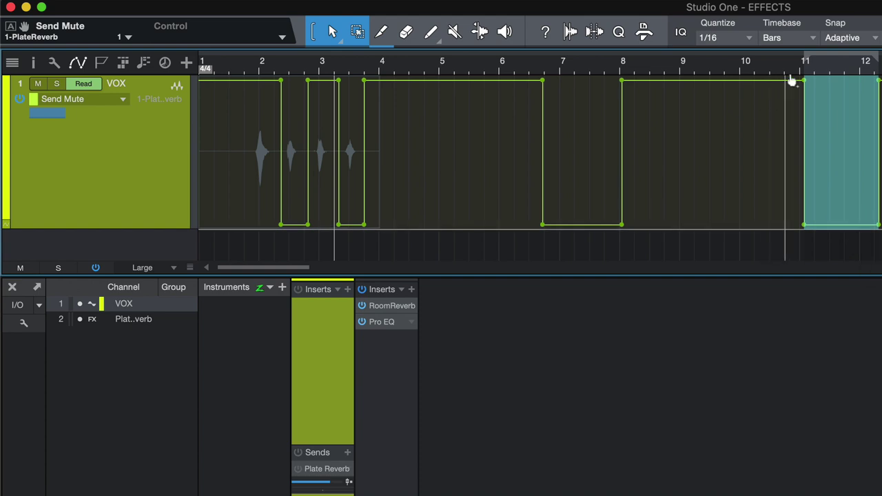
left_click(721, 205)
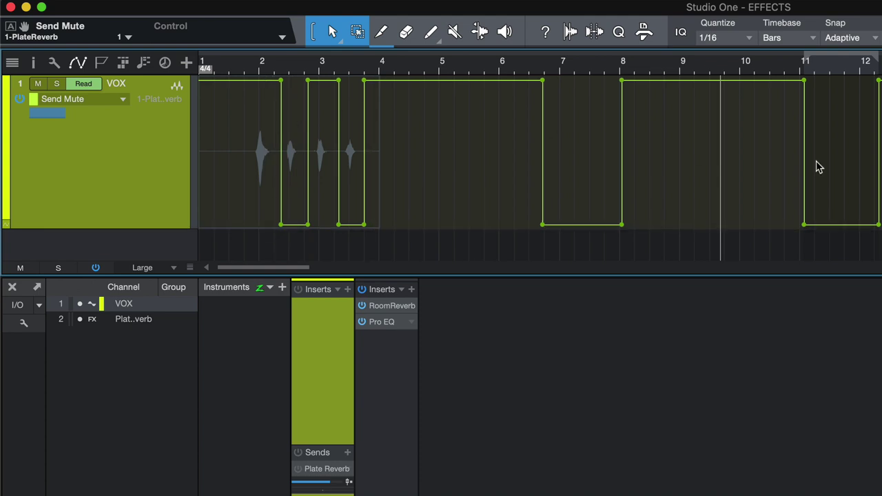
Step: Delete all the automation points on the VOX track's Send Mute envelope and hide the automation
left_click(71, 191)
left_click(436, 153)
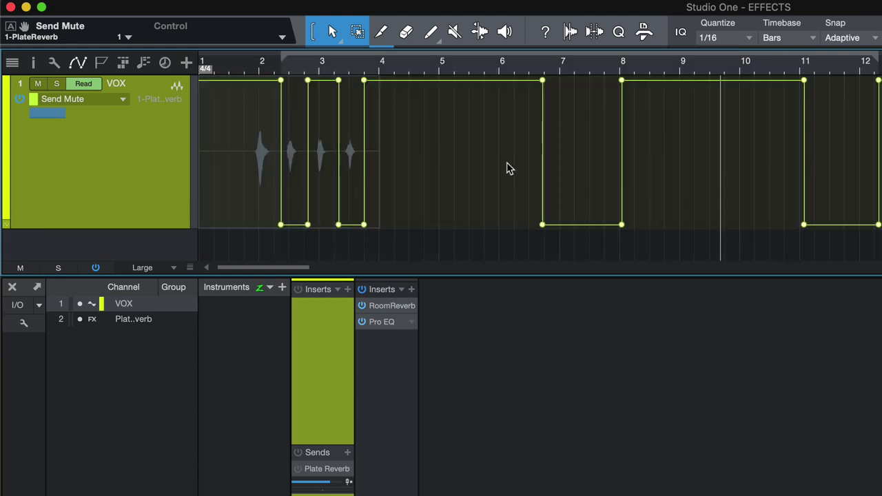
key("Delete")
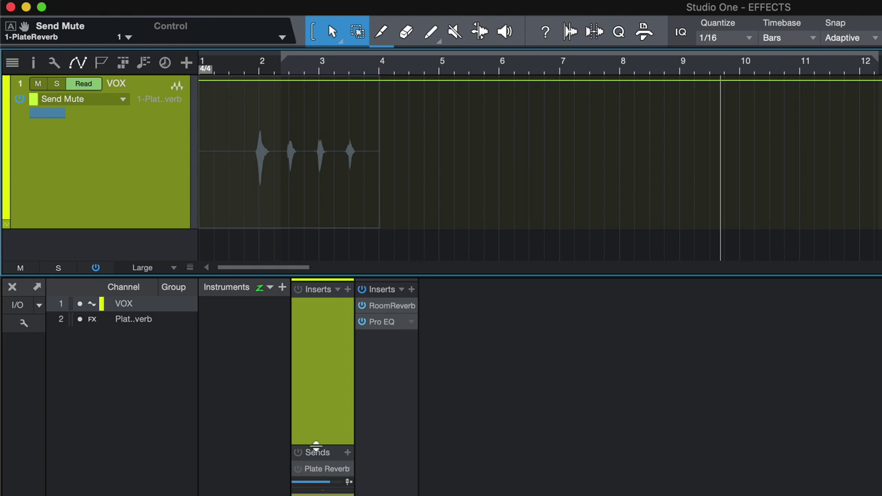
key("a")
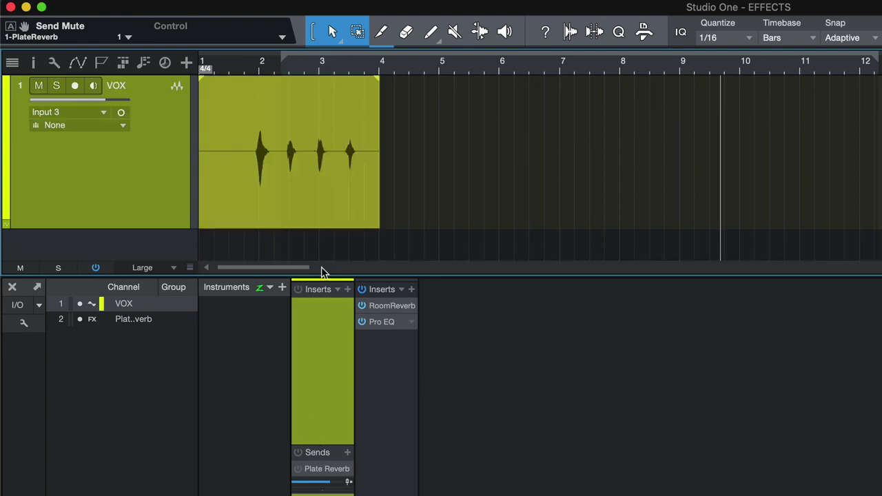
Step: Duplicate the VOX track without its audio event and name the new track VOX VERB
key("F3")
key("F3")
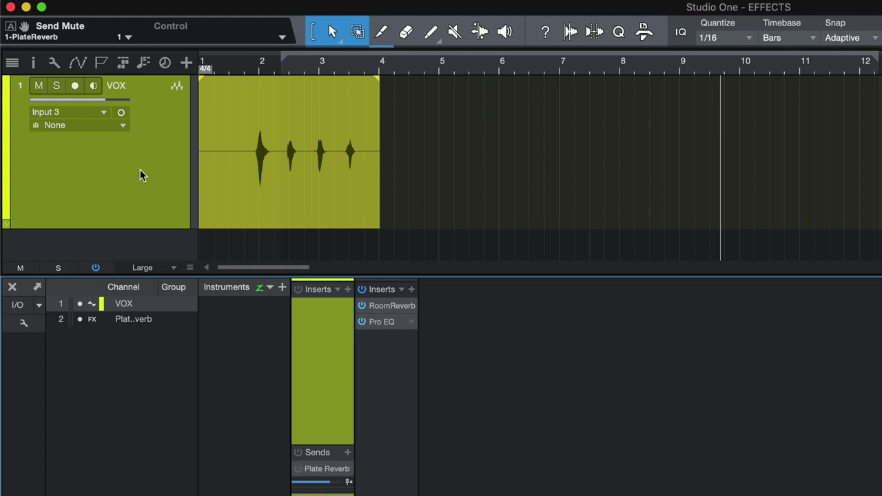
key("shift+d")
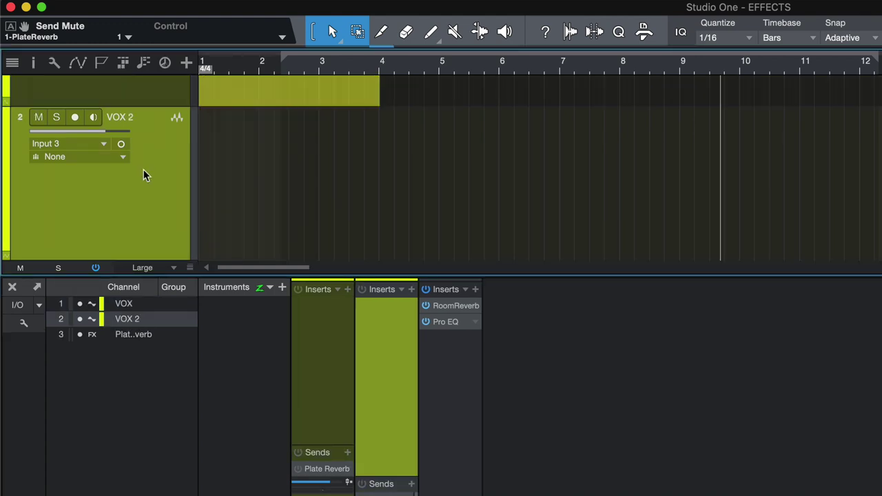
key("F3")
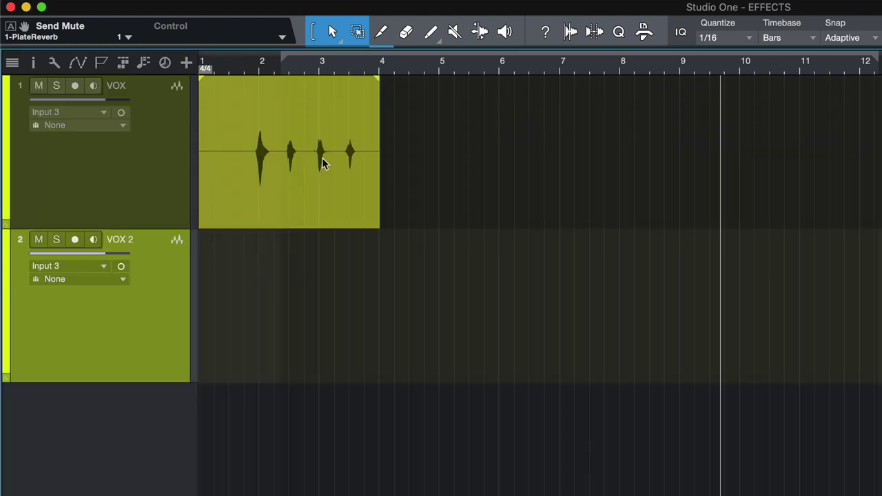
scroll(317, 170, "up", 4)
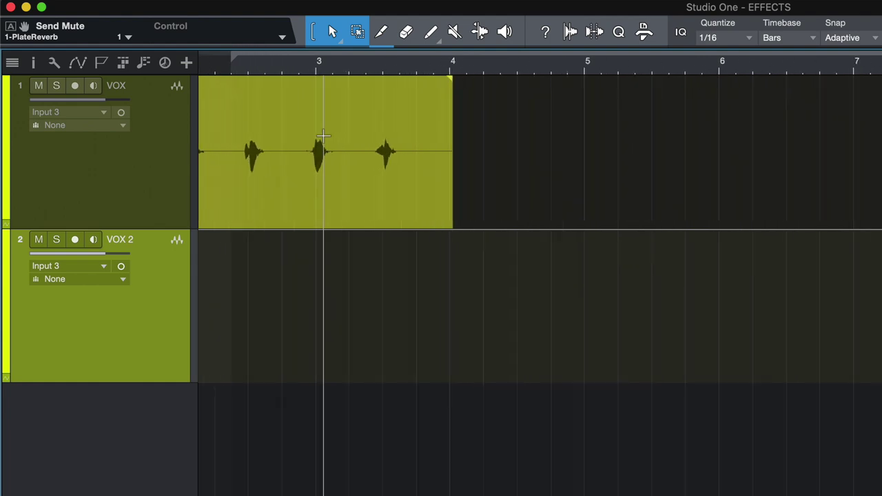
double_click(127, 239)
type("VOX VERB")
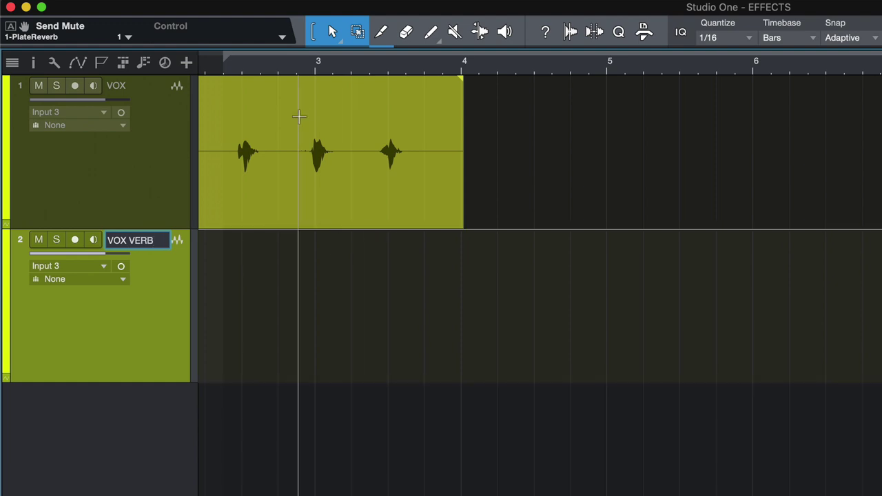
Step: Move a section containing the second word from VOX straight down to VOX VERB, and play the vocal from before the first word
scroll(281, 121, "left", 3)
left_click_drag(404, 127, 458, 138)
left_click_drag(434, 217, 434, 264)
key("super+z")
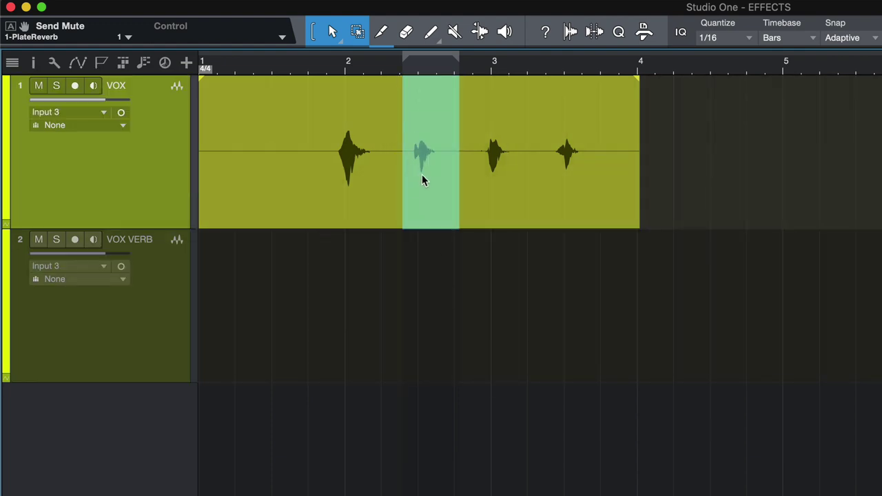
left_click_drag(427, 200, 428, 233)
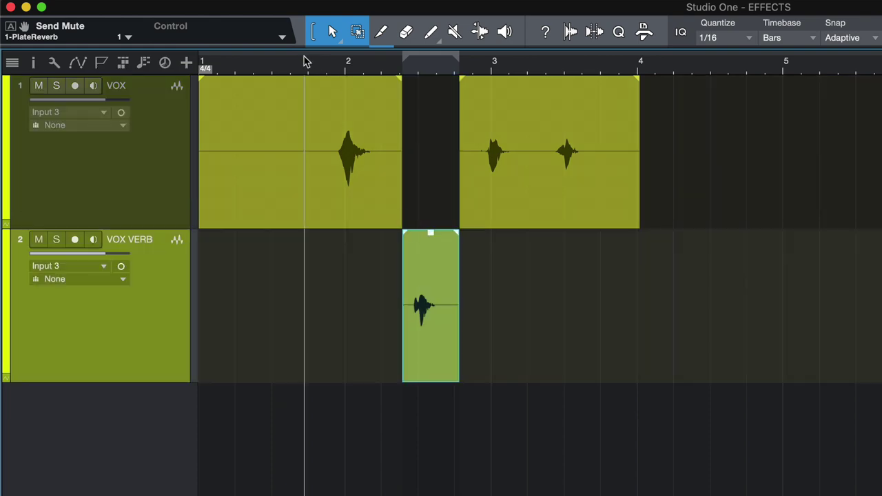
key("space")
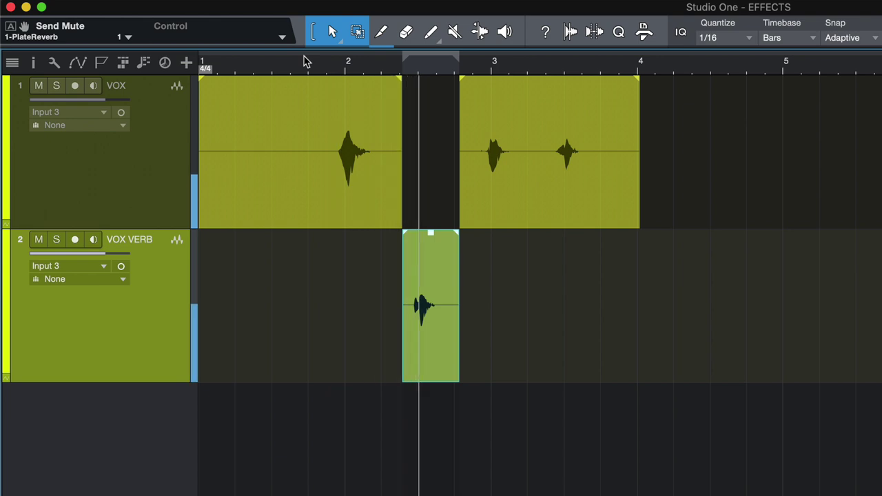
key("space")
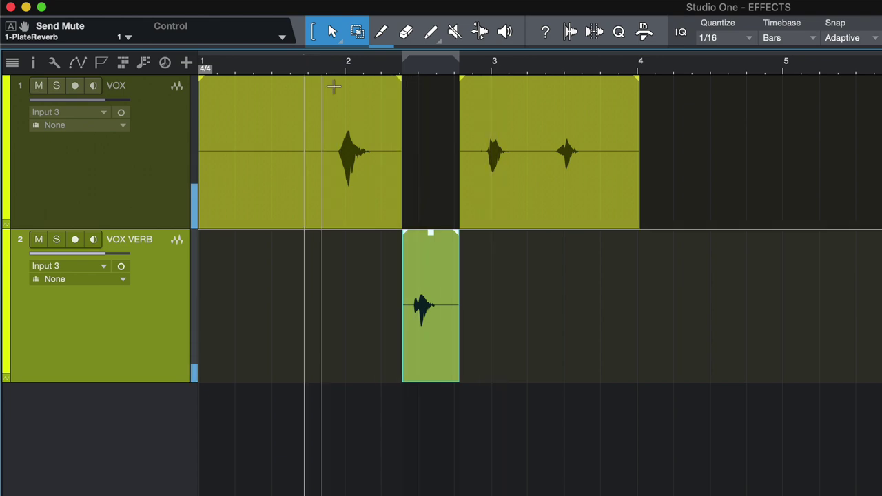
Step: Turn on the Plate Reverb send on the VOX VERB channel and play the vocal from before the first word
key("F3")
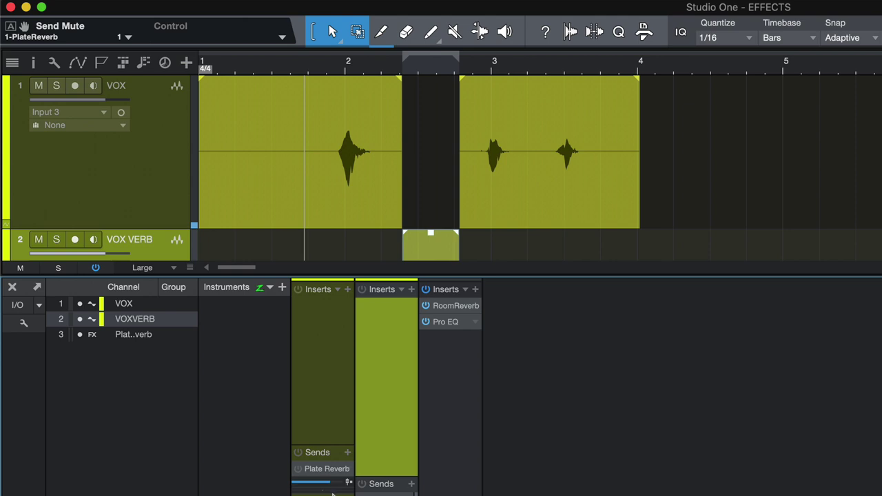
left_click(378, 482)
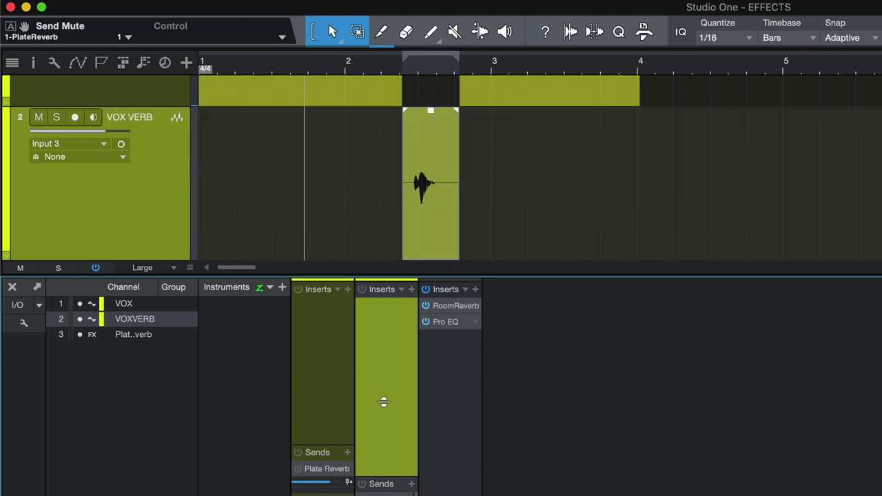
left_click_drag(384, 401, 382, 404)
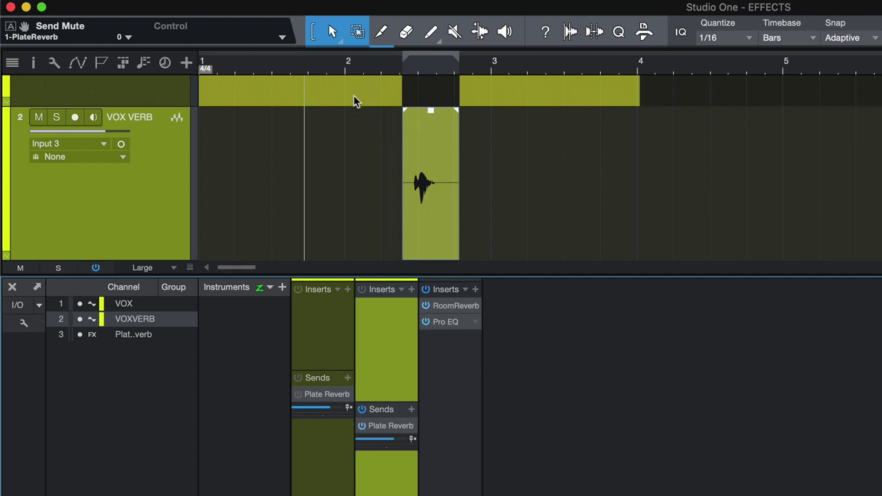
key("space")
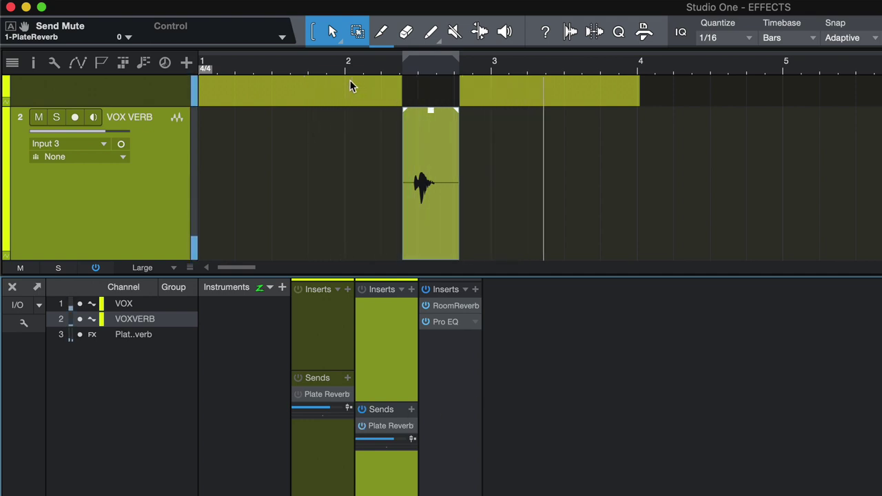
key("space")
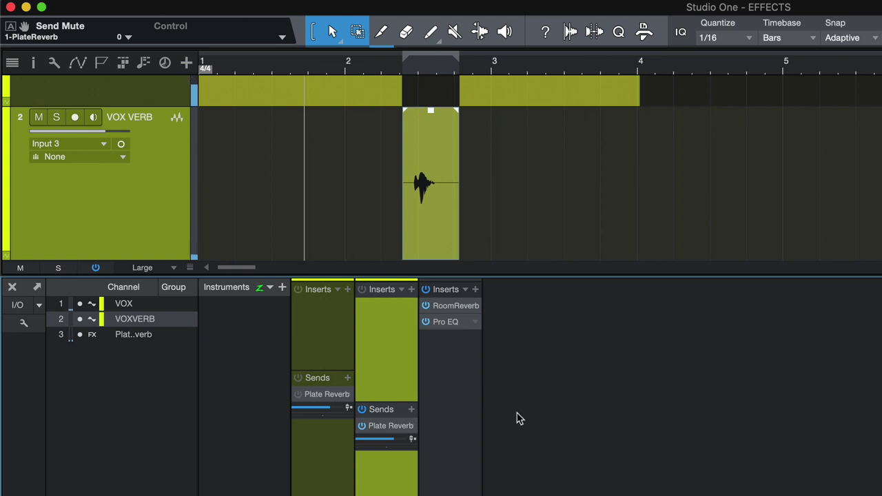
Step: Move a section containing the fourth word from VOX straight down to VOX VERB and play the vocal to hear both reverbed words
key("F3")
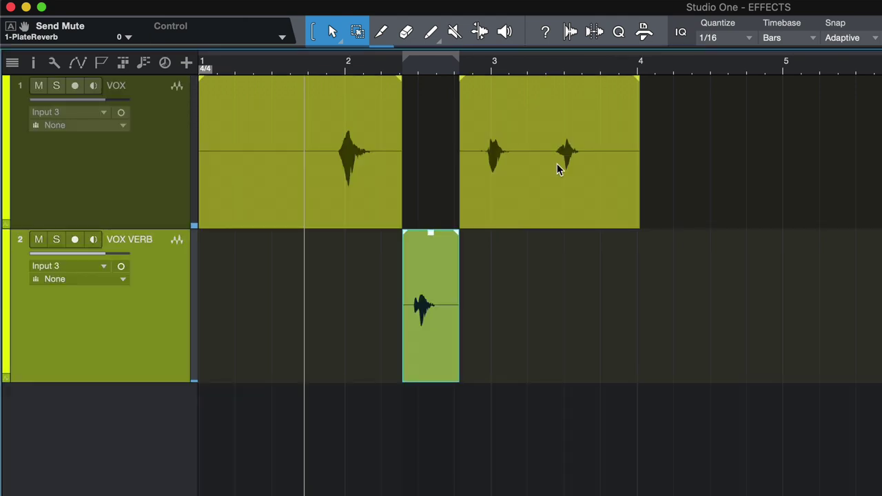
left_click_drag(540, 135, 618, 173)
left_click_drag(586, 213, 589, 367)
key("space")
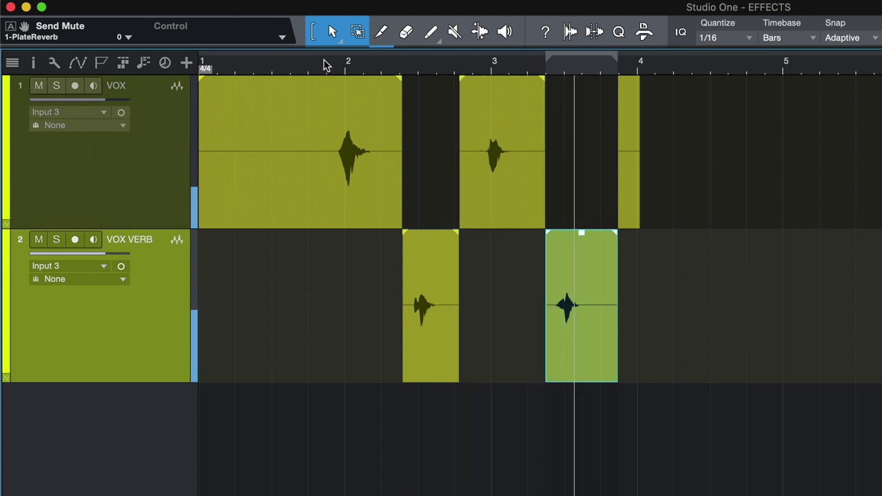
key("space")
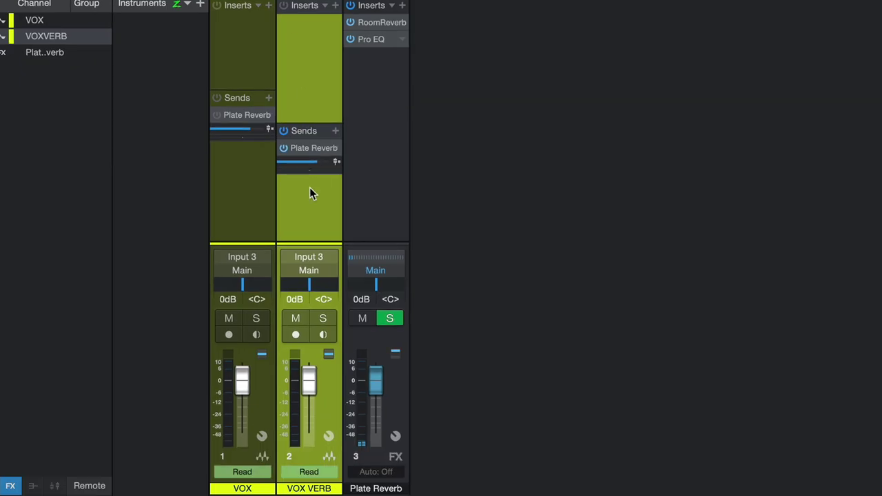
Step: Add a bus for the VOX and VOX VERB channels in the mixer
left_click(257, 198, "shift")
right_click(275, 198)
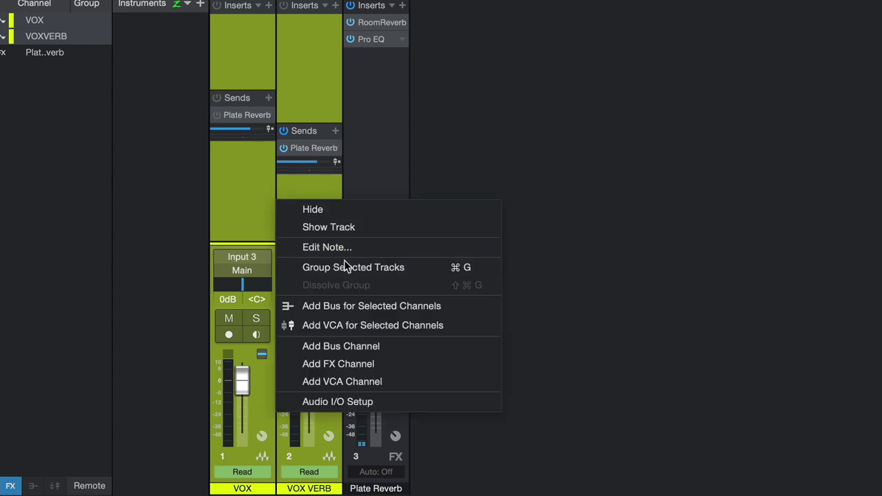
left_click(345, 305)
Step: Examine how the VOX and VOX VERB channels route into Bus 1
left_click(246, 209)
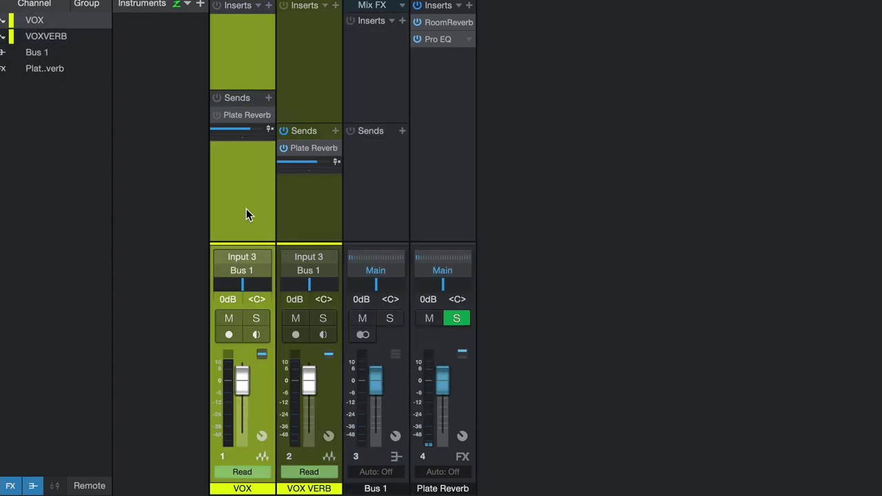
left_click(304, 206, "shift")
left_click(381, 178)
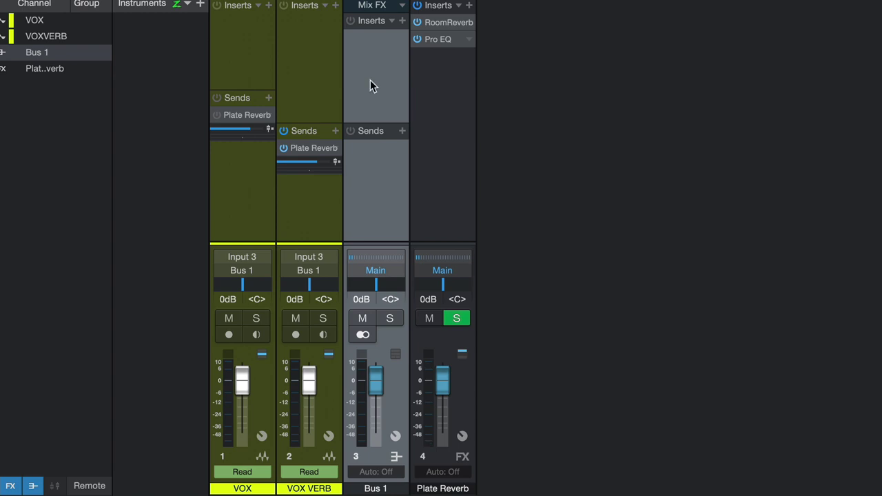
left_click(248, 208)
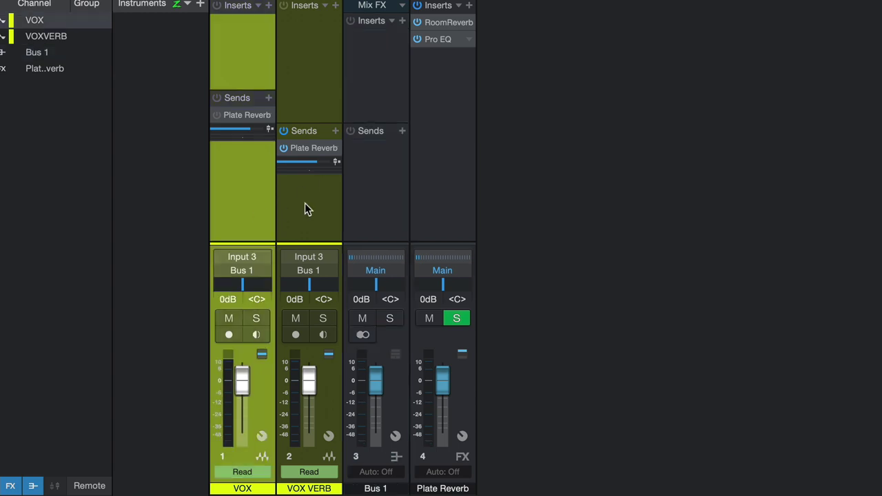
left_click(305, 203)
left_click(269, 219)
left_click(308, 218)
left_click(238, 221)
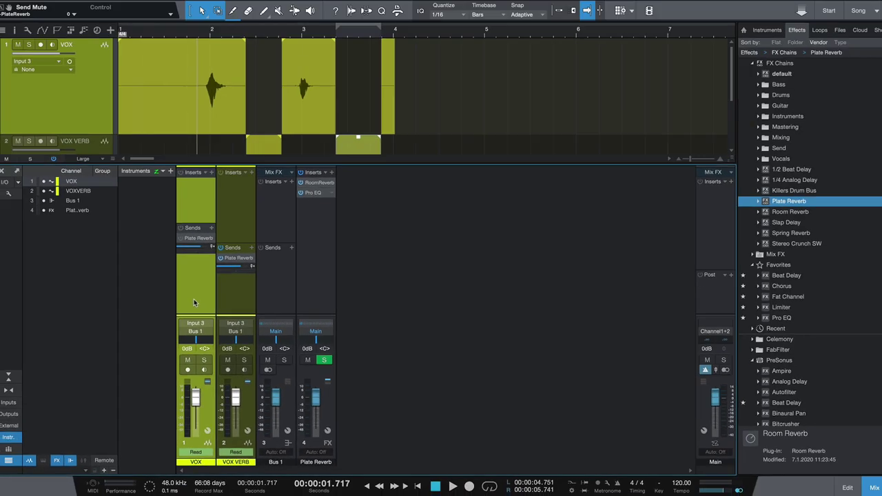
Step: Clear the word clips from the VOX VERB track and restore VOX to one continuous event up to bar 4
key("F3")
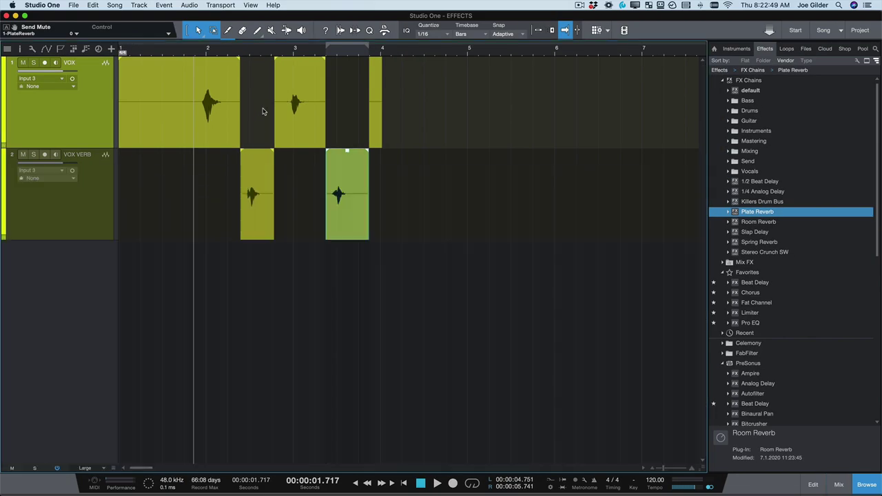
left_click(262, 210)
left_click_drag(415, 213, 230, 216)
key("Delete")
left_click_drag(396, 126, 593, 126)
key("Delete")
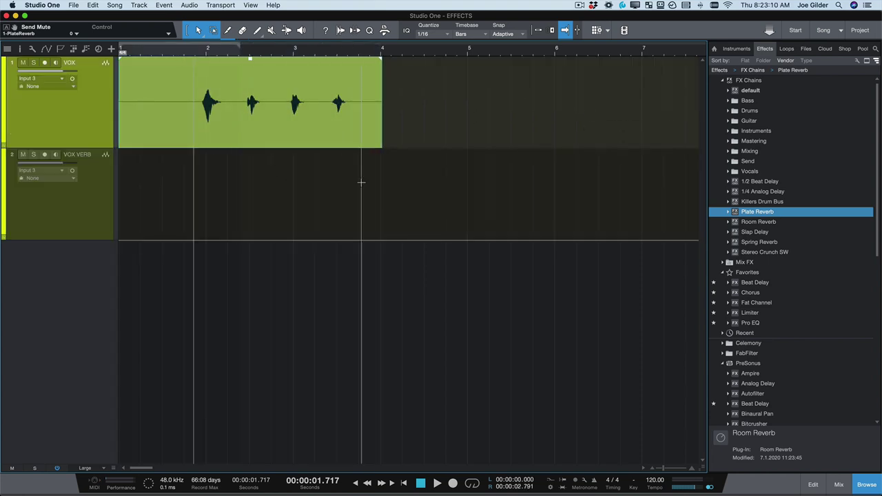
Step: Delete the VOX VERB track and play the remaining VOX vocal from before the first word
left_click(361, 183)
key("F3")
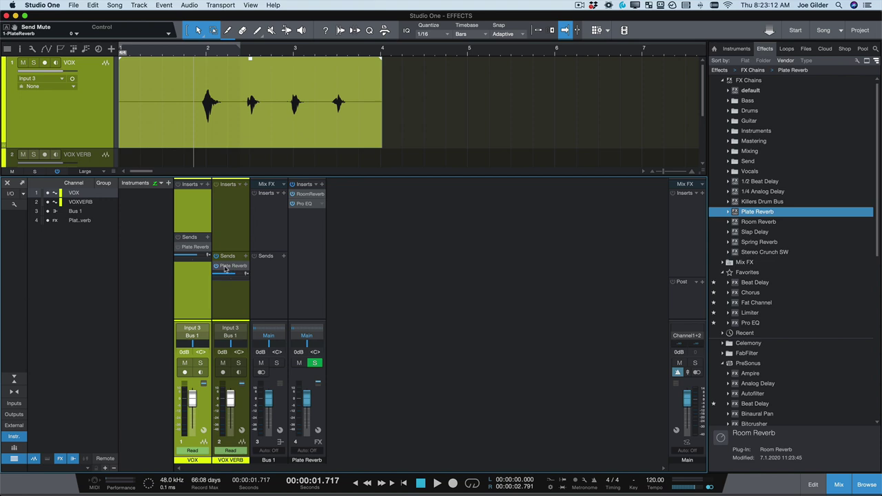
key("F3")
left_click(89, 168)
key("Delete")
key("shift+e")
key("space")
key("space")
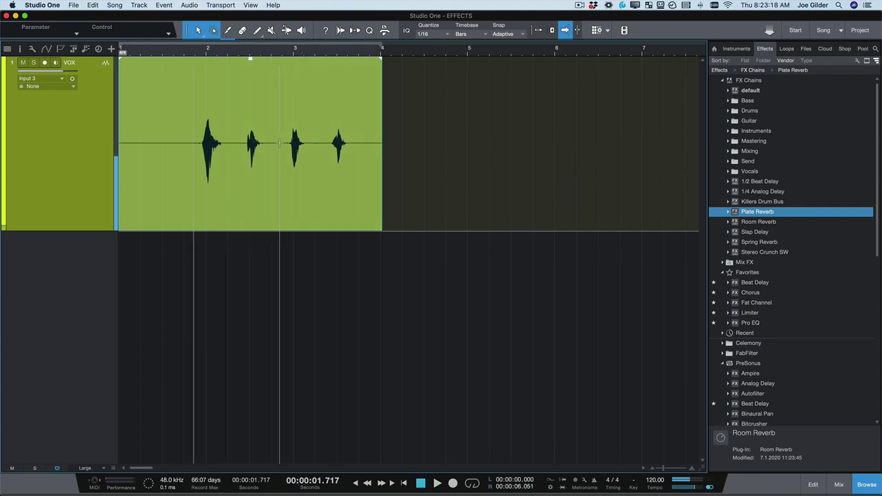
Step: Split the second word of the VOX vocal into its own event
key("e")
key("e")
left_click_drag(169, 135, 295, 147)
left_click(235, 111)
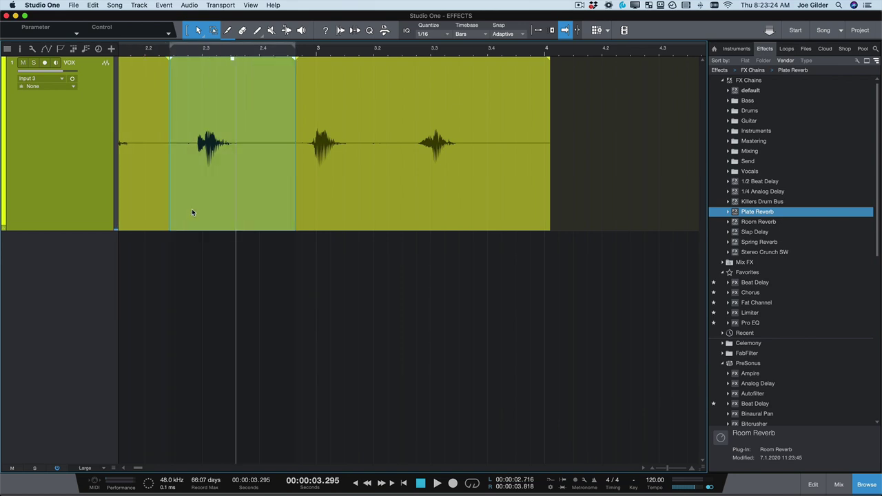
Step: Hide the browser, show the inspector and enlarge its event section for the second-word event
key("F5")
key("F4")
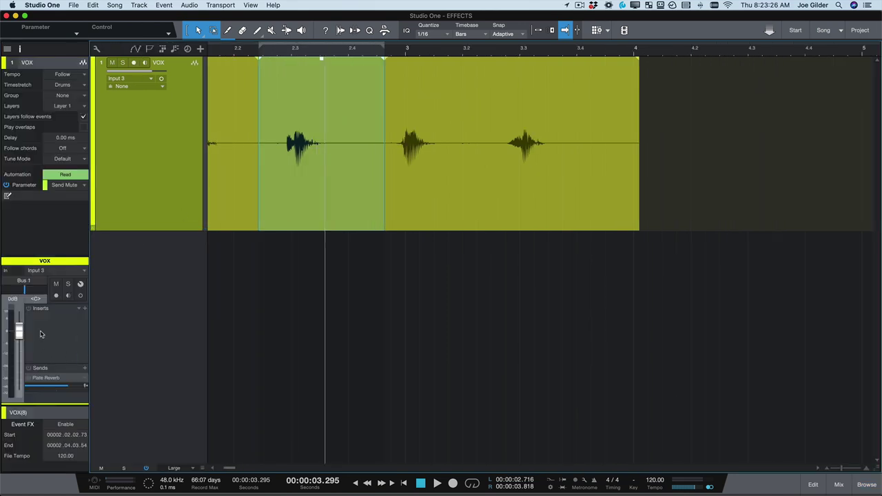
left_click_drag(38, 406, 37, 229)
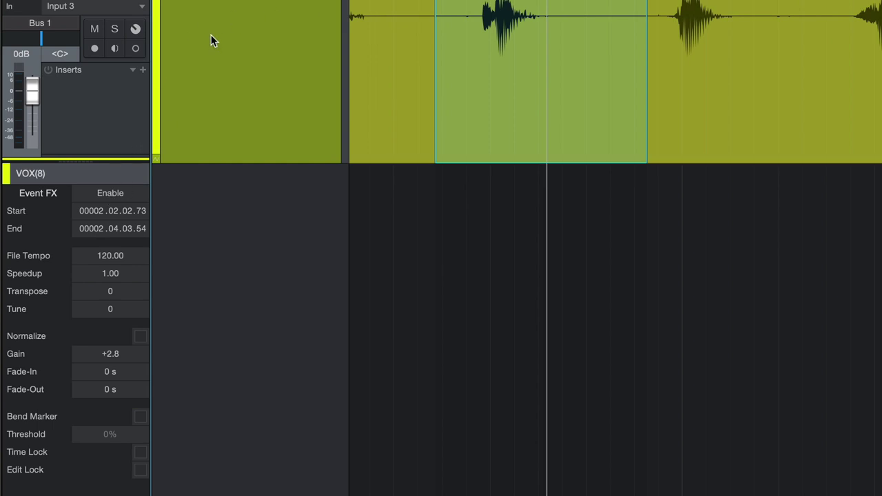
key("F3")
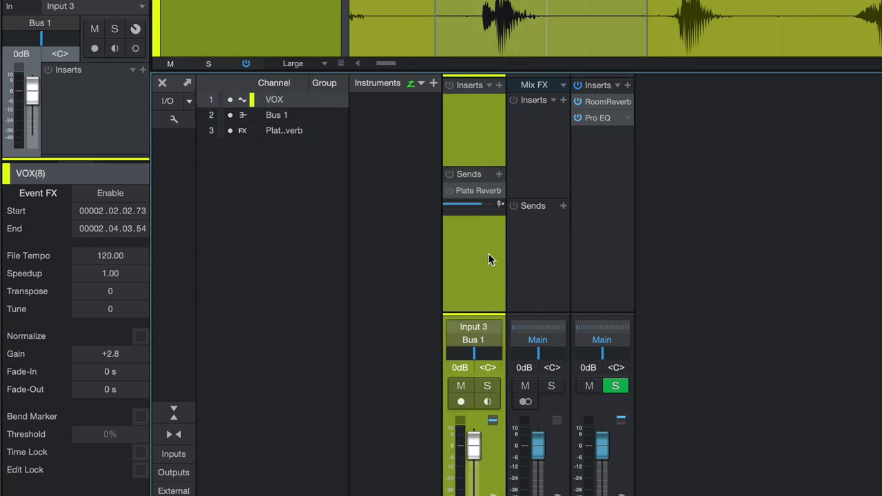
key("F3")
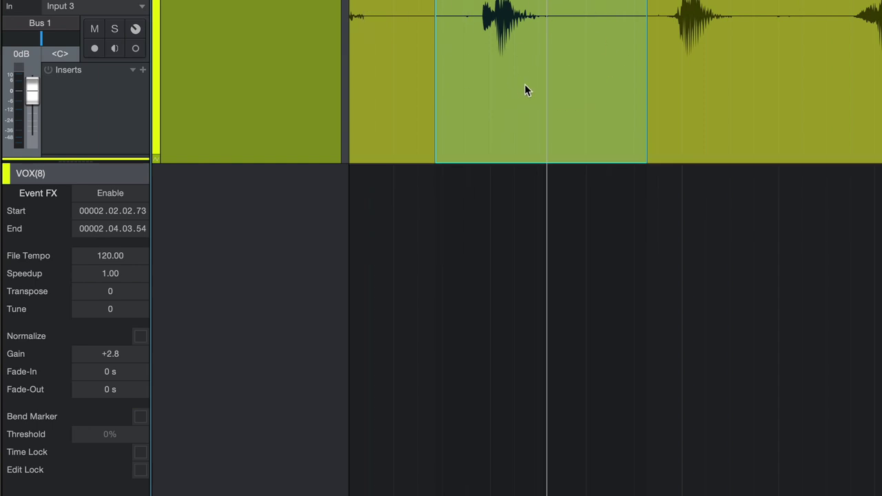
key("F3")
key("F3")
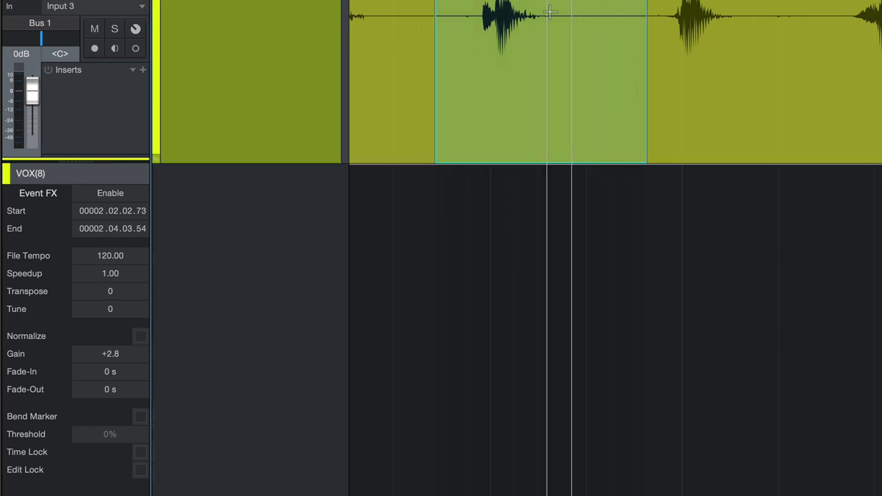
Step: Enable Event FX on the second-word event and copy the Plate Reverb channel's Room Reverb and Pro EQ inserts into it
left_click(102, 196)
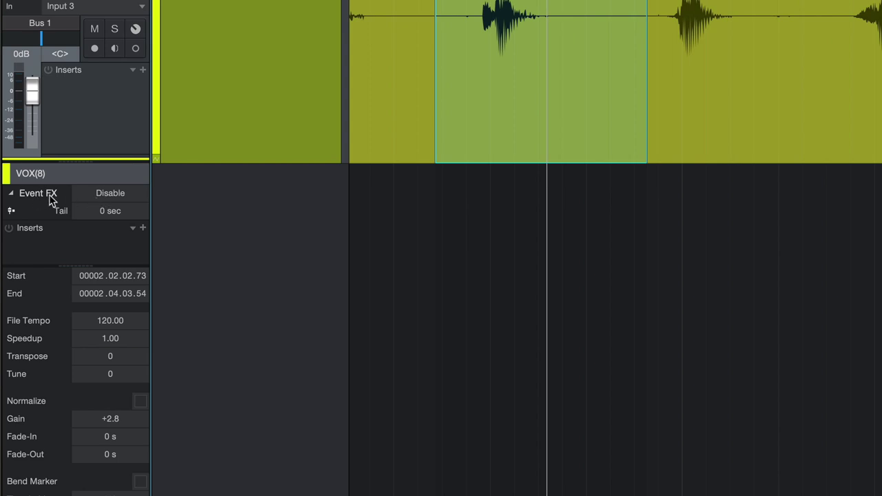
key("F3")
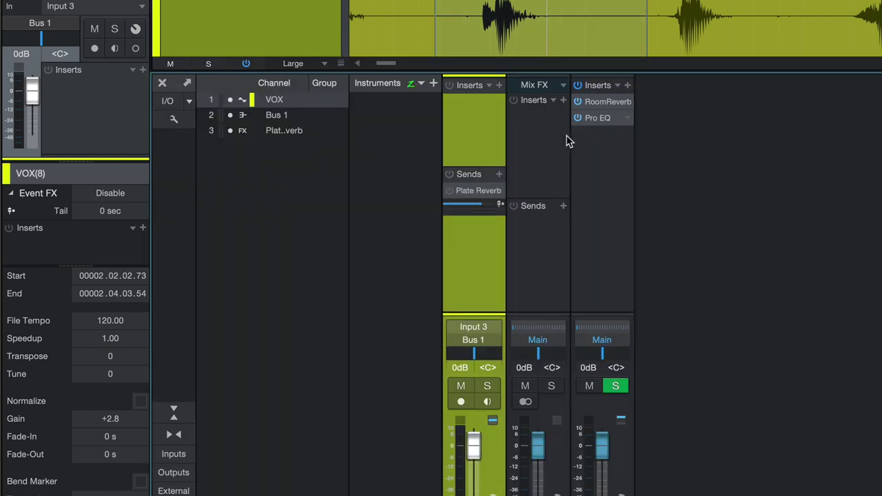
left_click_drag(597, 89, 63, 247)
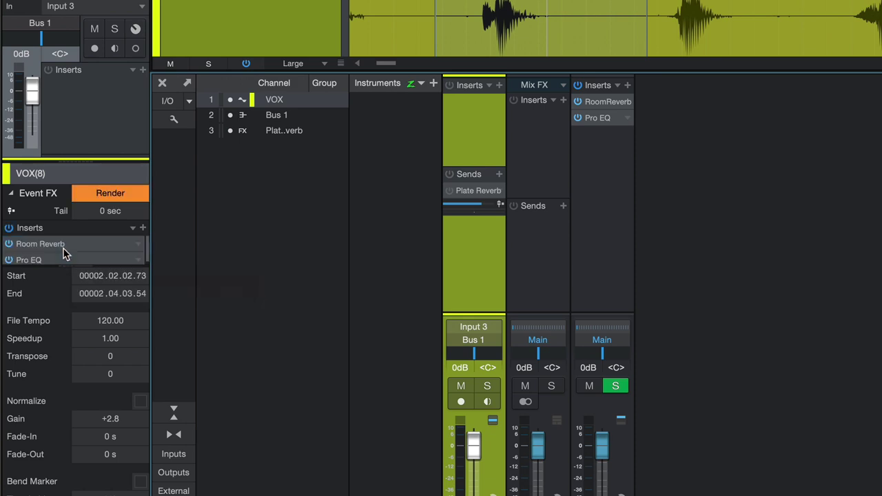
key("F3")
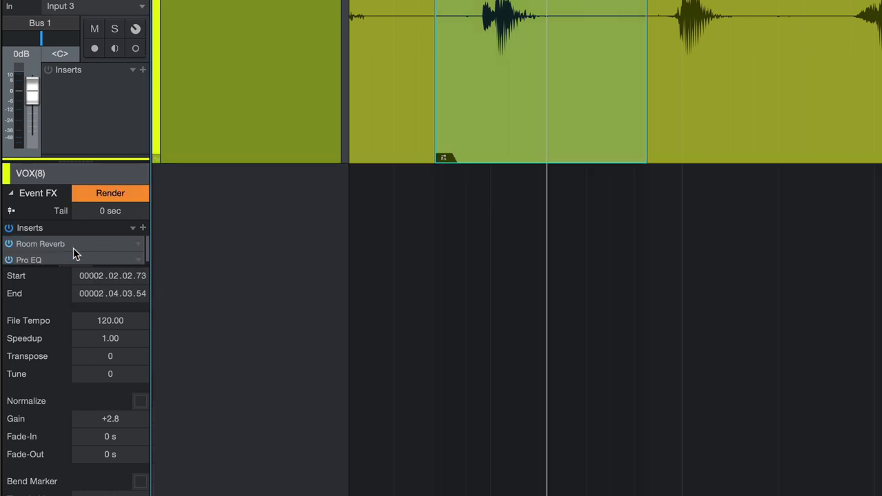
Step: Set the Dry/Wet mix of the second-word event's Room Reverb to 46.5%
left_click_drag(122, 268, 122, 327)
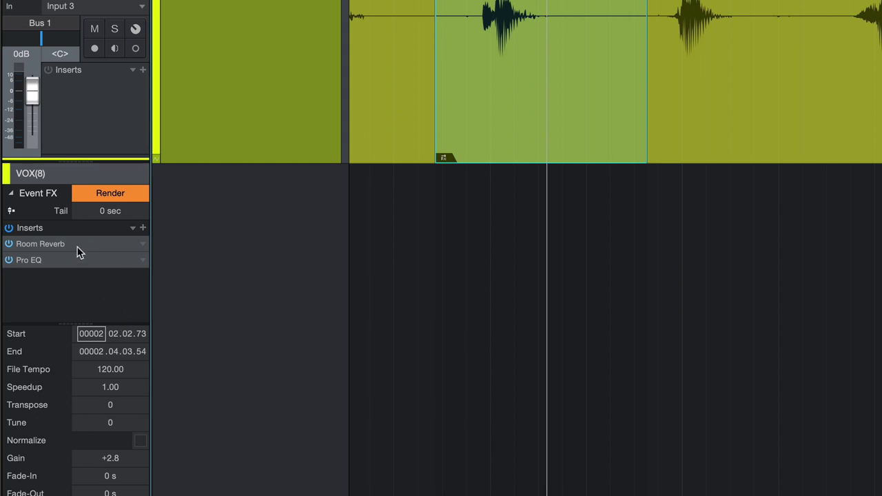
double_click(53, 244)
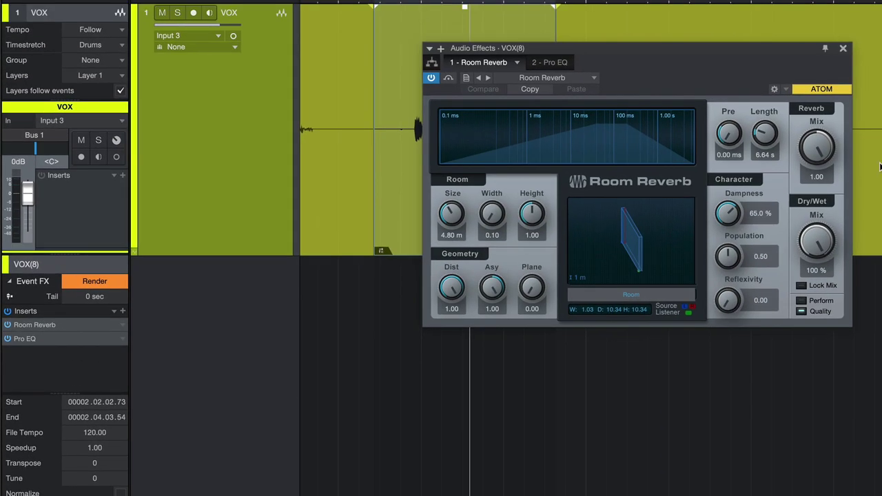
left_click(862, 112)
left_click_drag(828, 245, 832, 319)
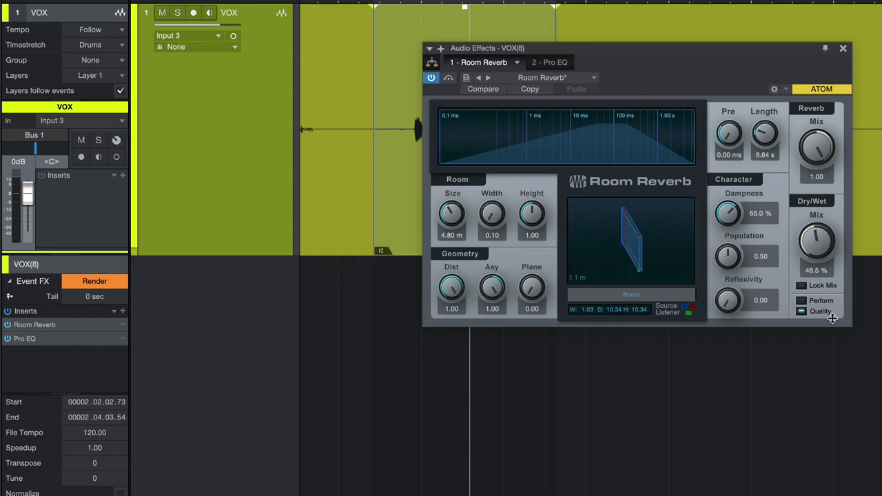
left_click(842, 50)
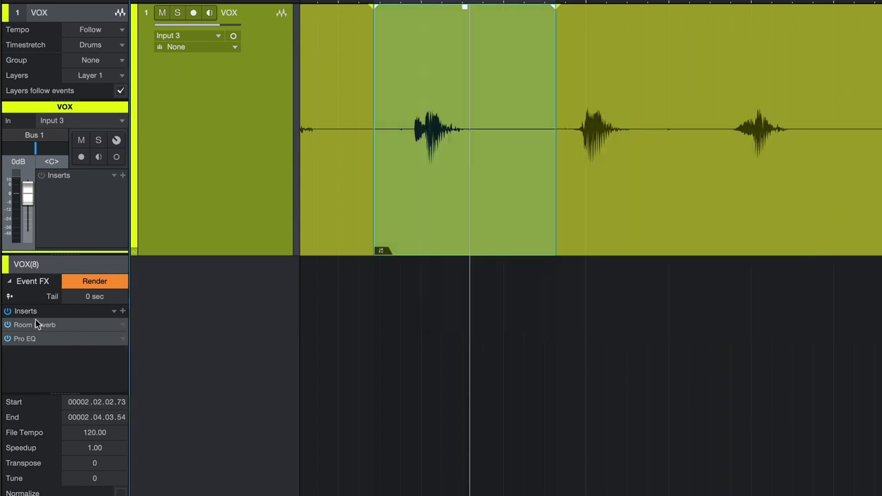
Step: Set the Event FX tail of the second-word event to 6 sec
left_click(93, 296)
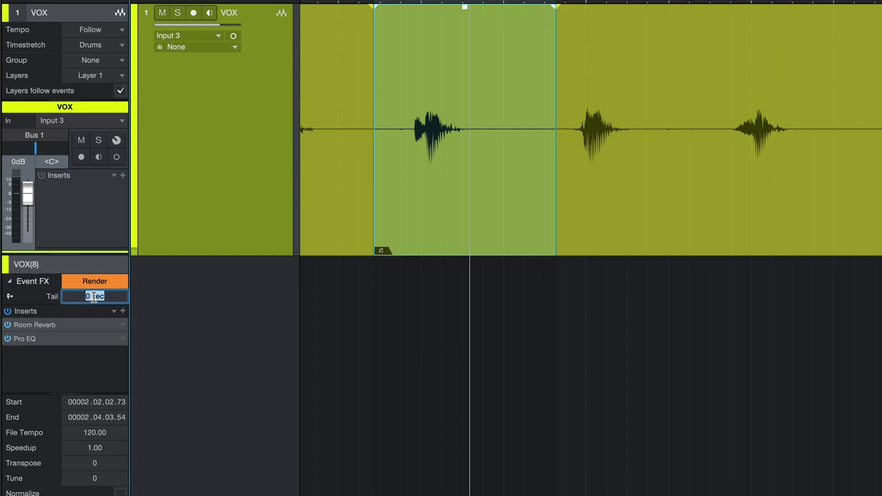
type("6")
key("Return")
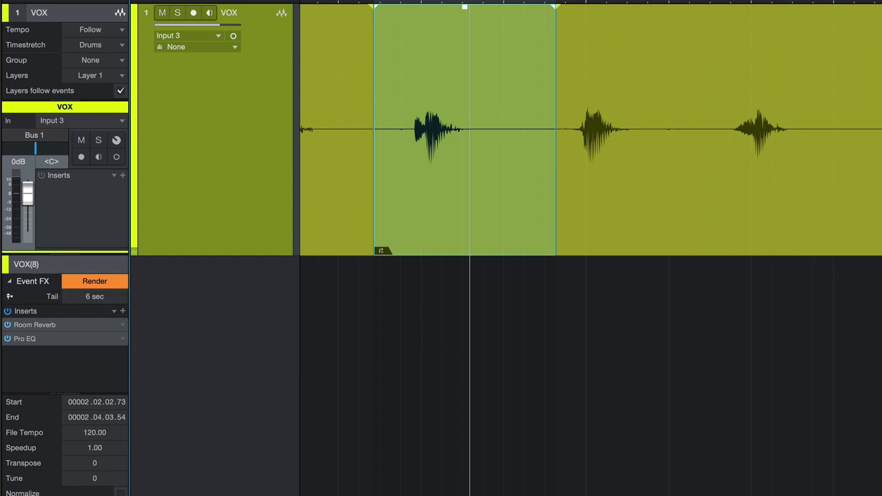
Step: Play the VOX vocal from before the first word to hear the event reverb on the second word
key("w")
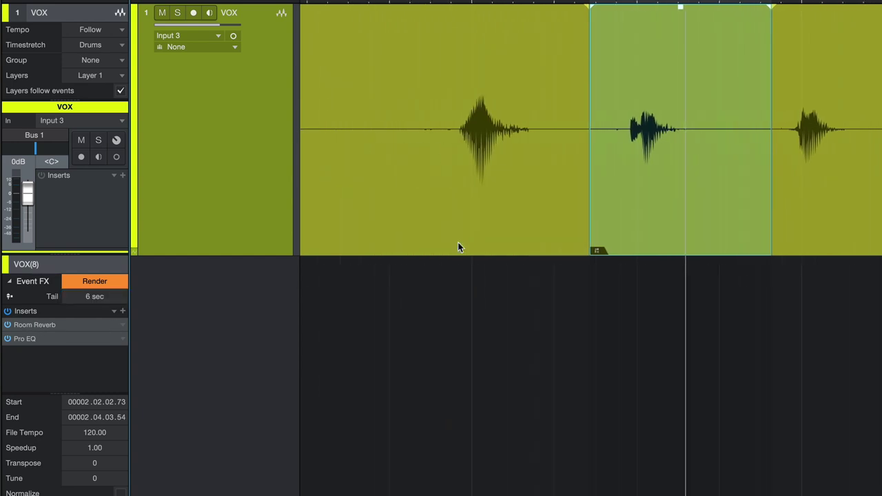
key("F3")
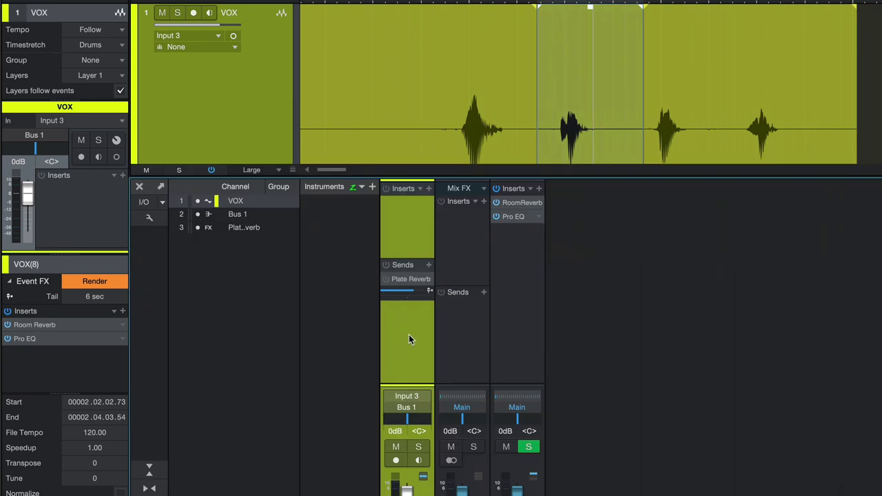
key("F3")
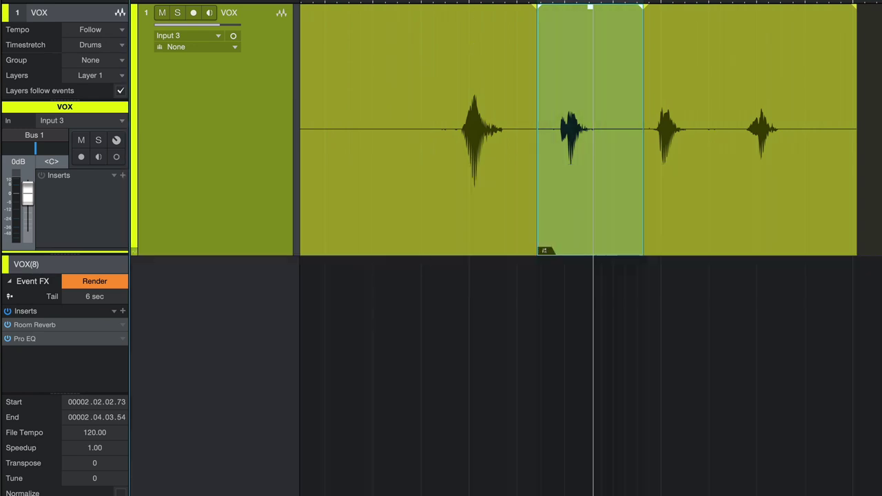
left_click(459, 2)
key("space")
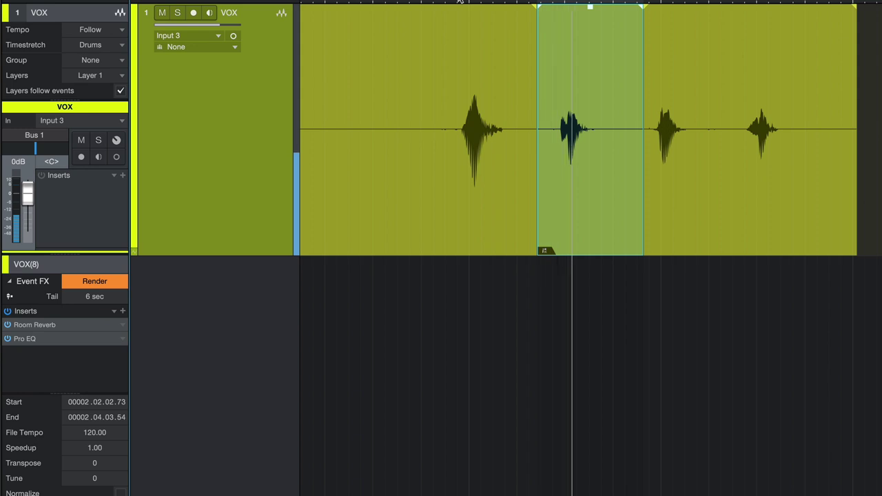
key("space")
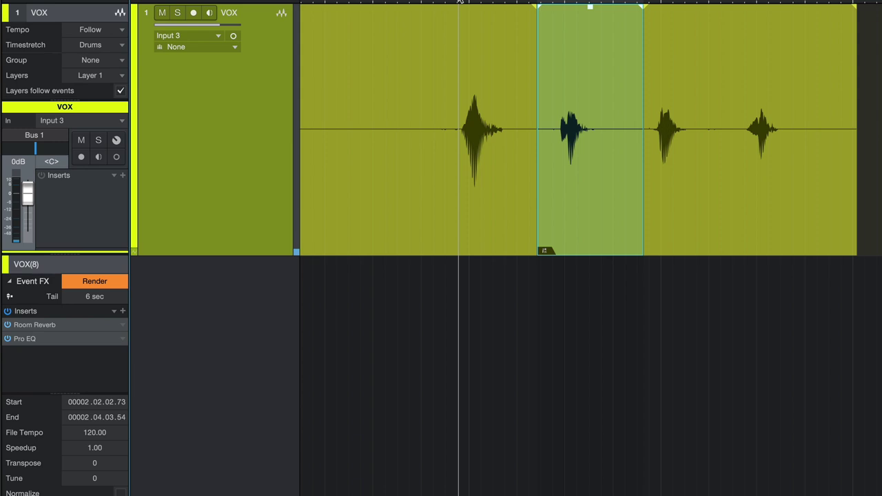
key("F3")
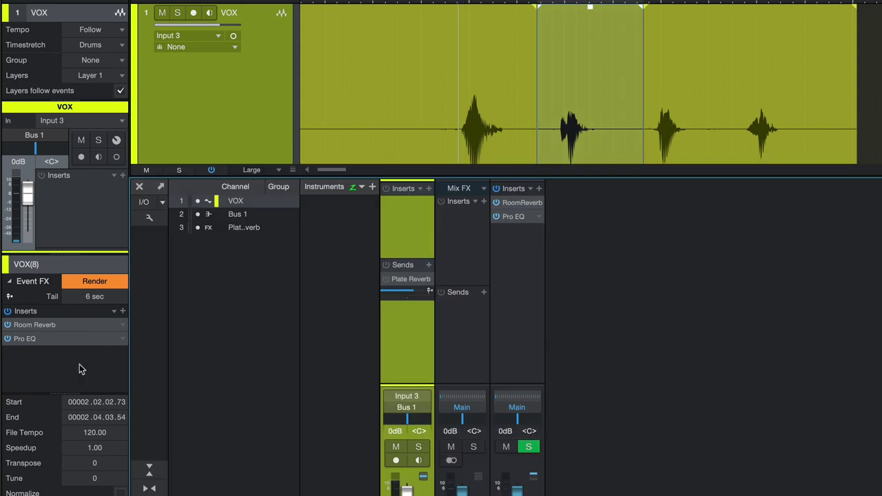
scroll(734, 118, "right", 1)
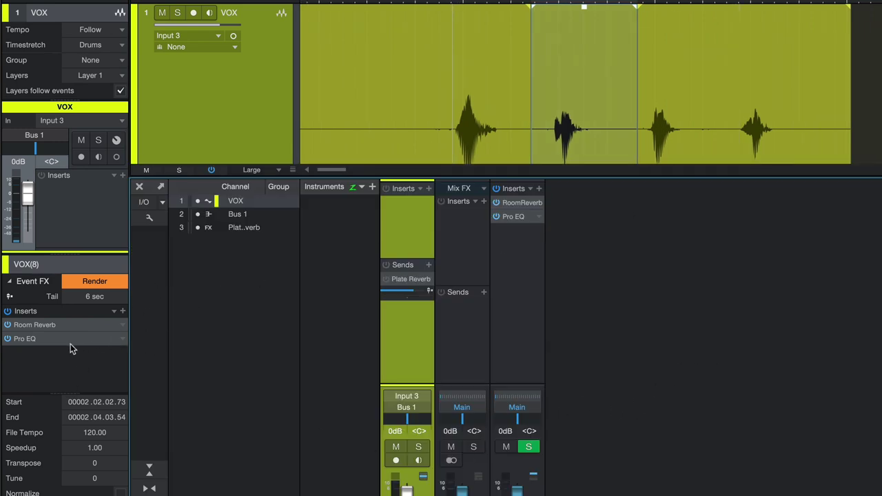
key("F3")
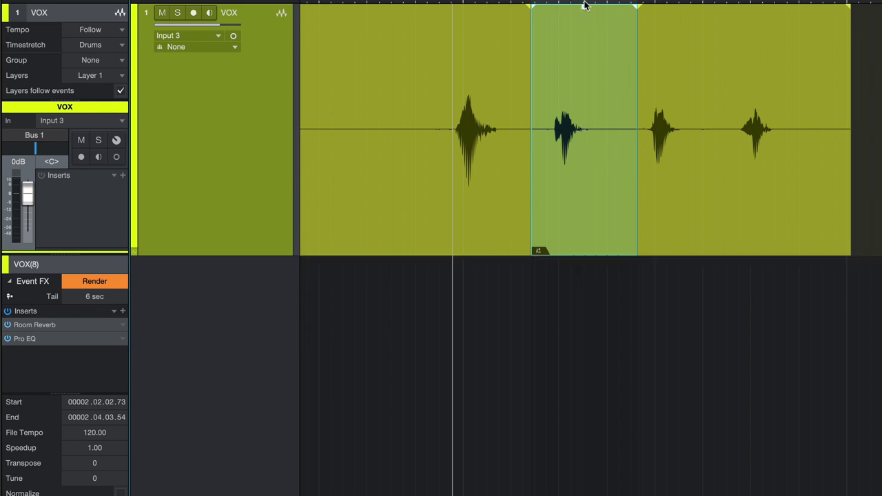
Step: Raise the gain of the second-word event and play the vocal from before the first word
left_click_drag(584, 12, 585, 5)
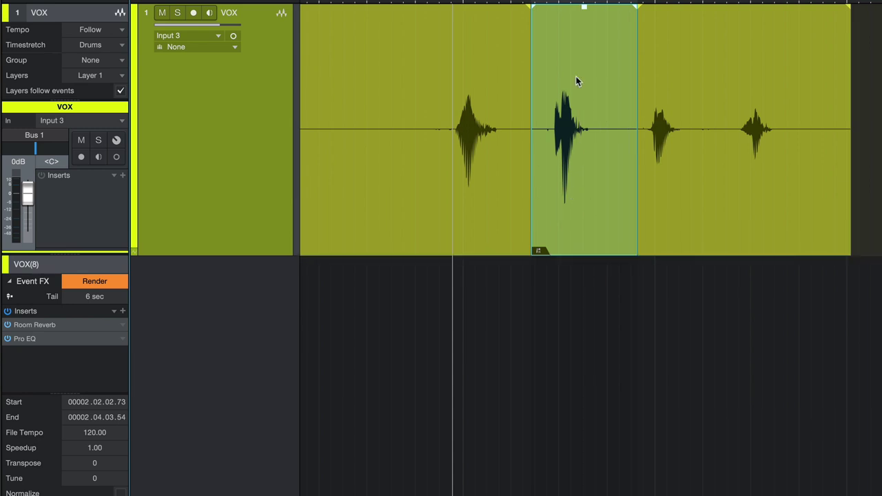
key("space")
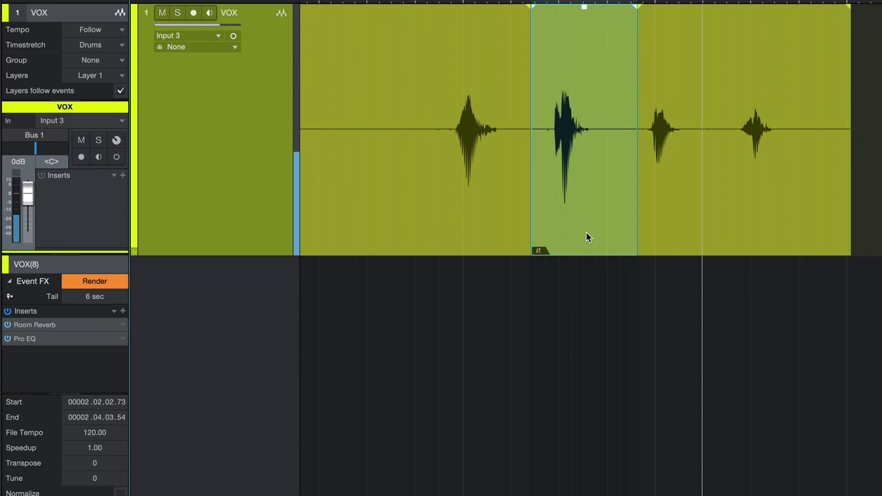
key("space")
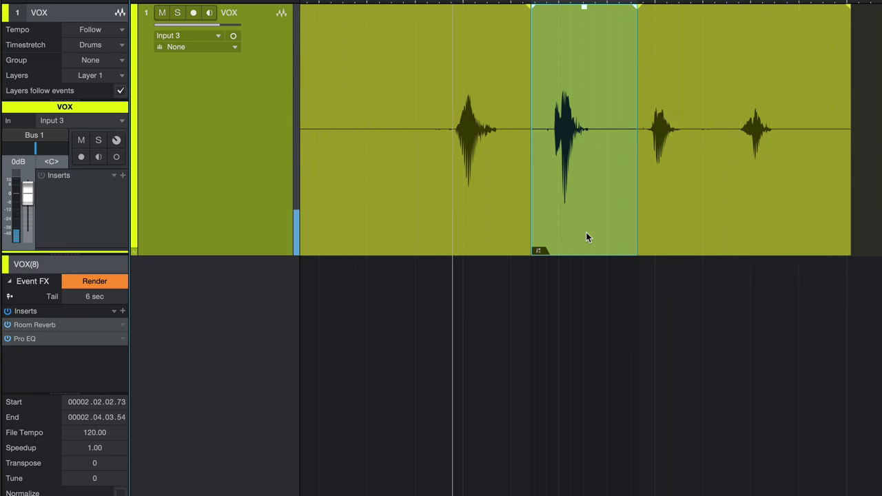
Step: Undo the gain change, the event effects and the word split so VOX is one continuous event
key("ctrl+z")
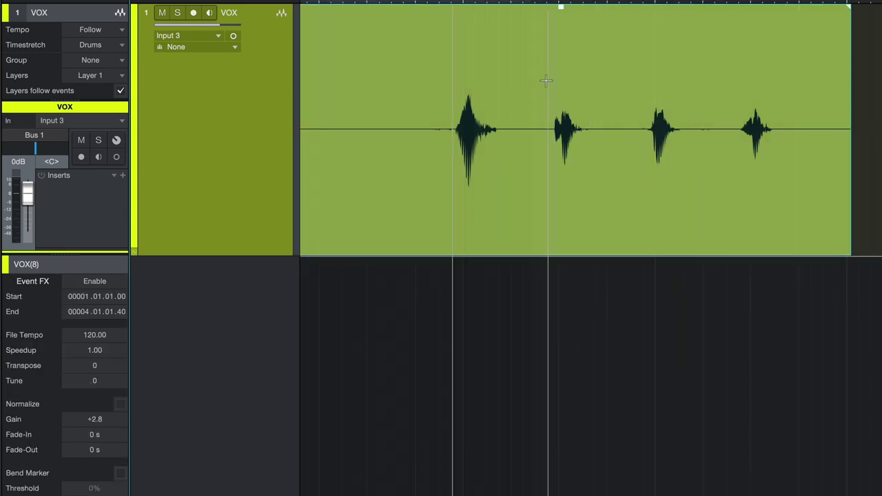
Step: Copy the Room Reverb from the Plate Reverb channel onto the VOX inserts and set its Dry/Wet mix to 41.5%
left_click_drag(532, 79, 634, 90)
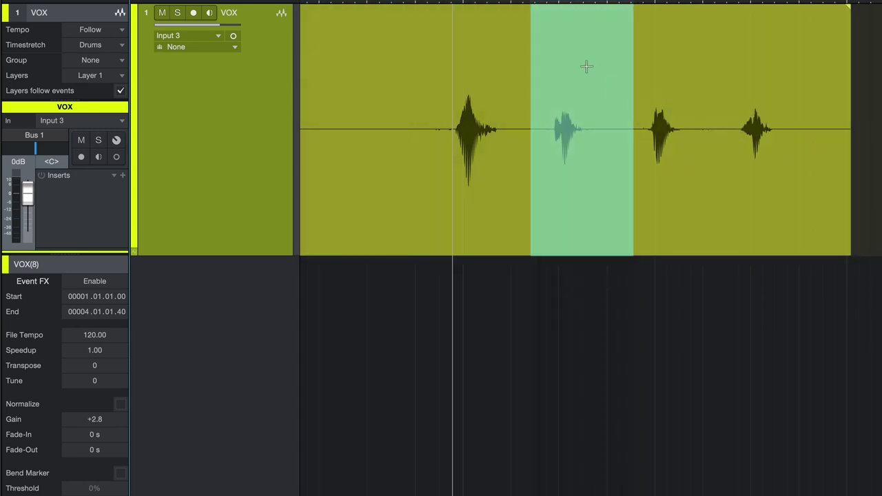
key("F3")
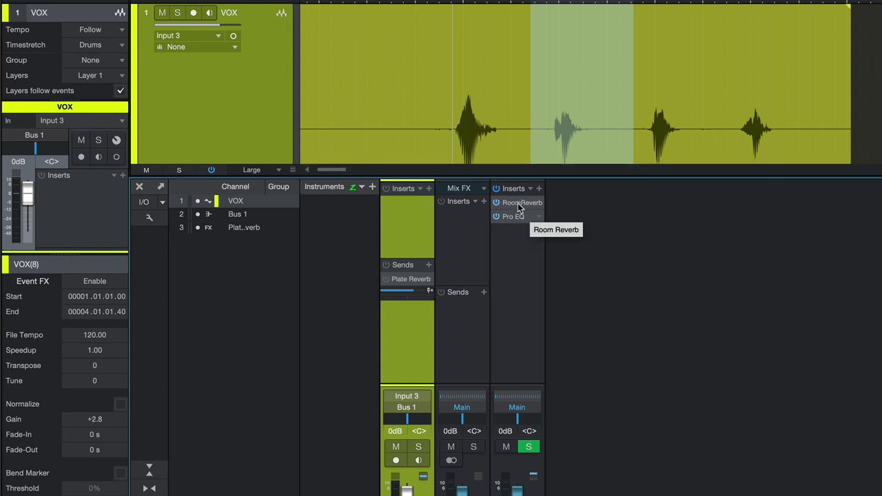
left_click_drag(484, 199, 400, 210)
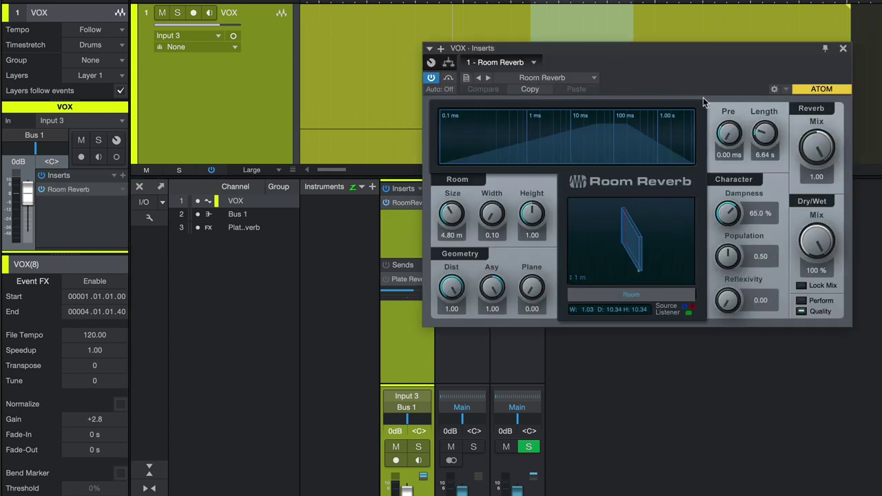
left_click_drag(816, 244, 828, 338)
left_click_drag(567, 50, 562, 256)
key("/")
key("space")
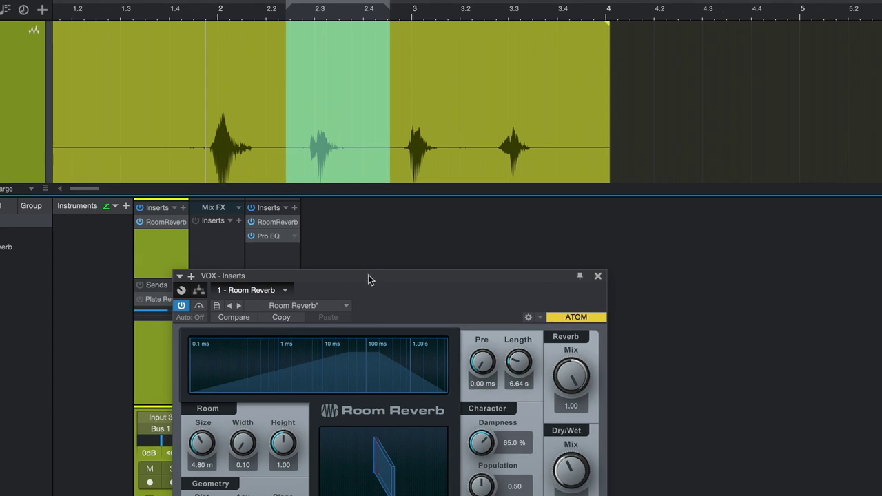
Step: Bypass the Room Reverb on VOX and show its Bypass parameter as an automation envelope on the VOX track
left_click_drag(368, 276, 609, 186)
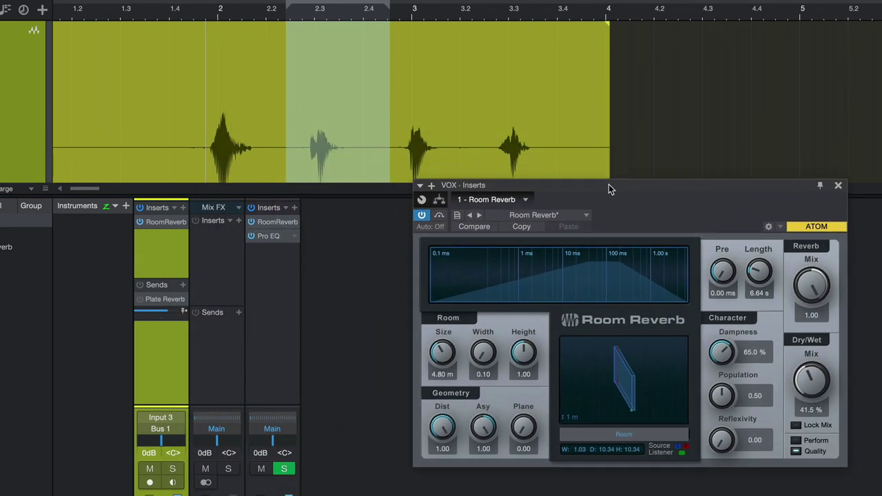
left_click(439, 216)
left_click(439, 215)
double_click(440, 216)
left_click(439, 216)
left_click(440, 215)
left_click(441, 216)
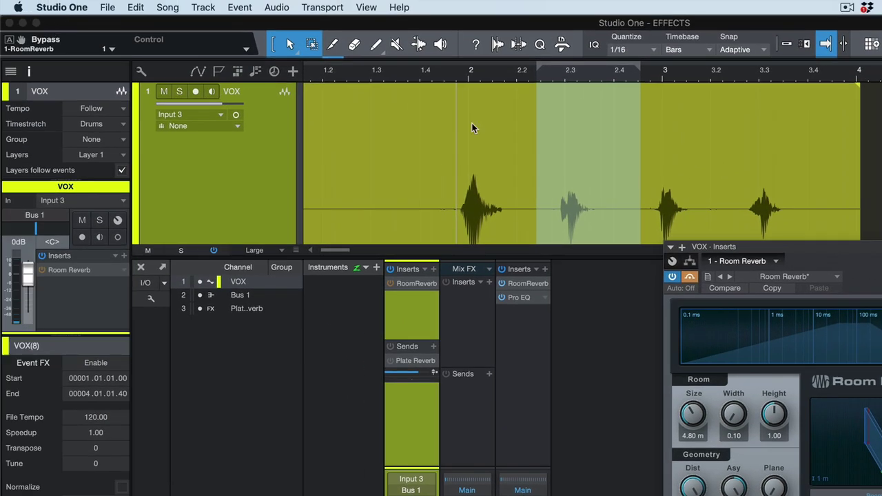
left_click_drag(21, 42, 387, 87)
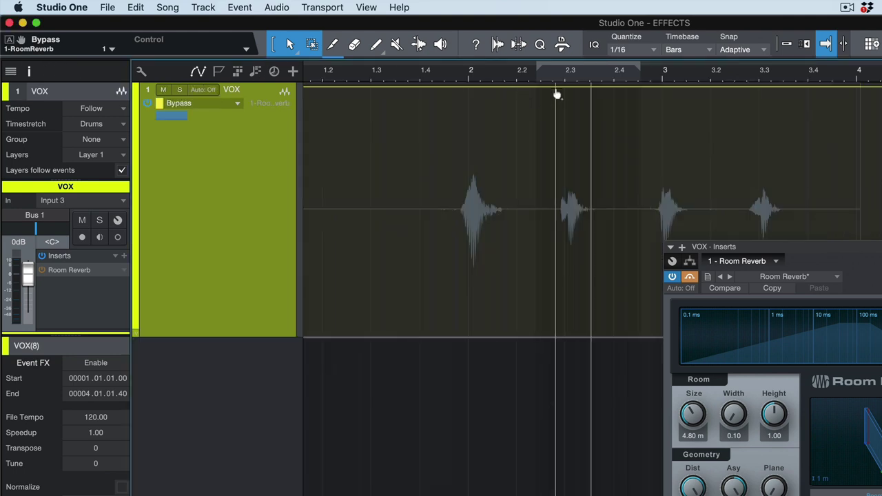
Step: Automate the Room Reverb's Bypass off across only the second word and play the vocal from before the first word
left_click_drag(542, 96, 635, 108)
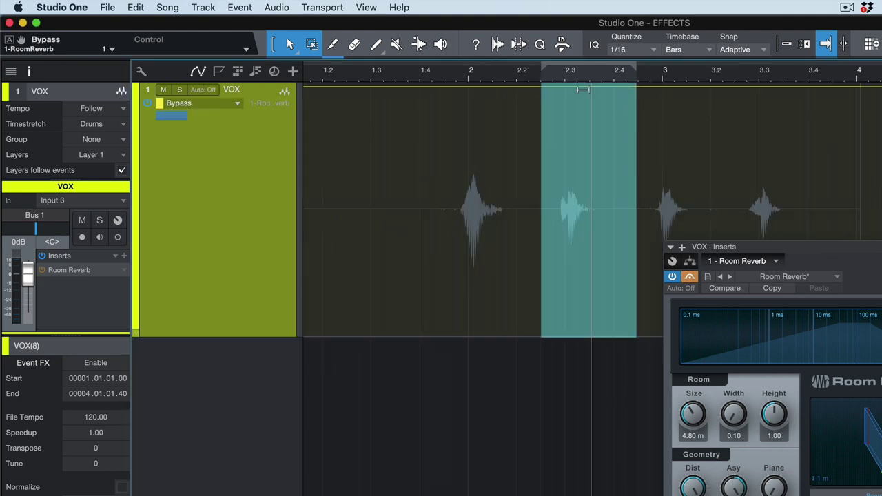
left_click_drag(588, 88, 579, 284)
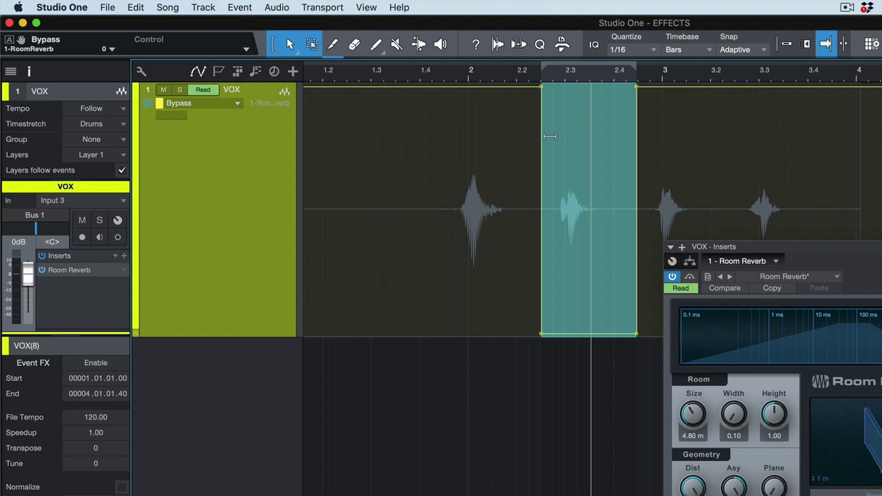
left_click(411, 80)
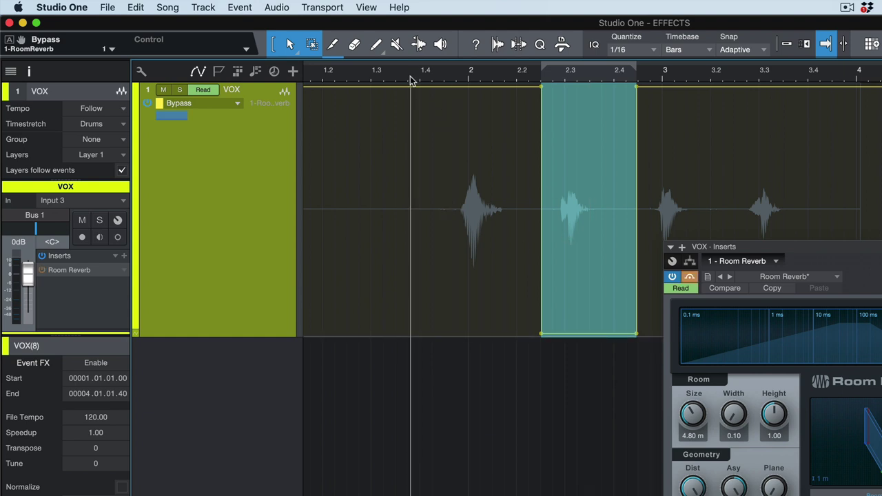
key("space")
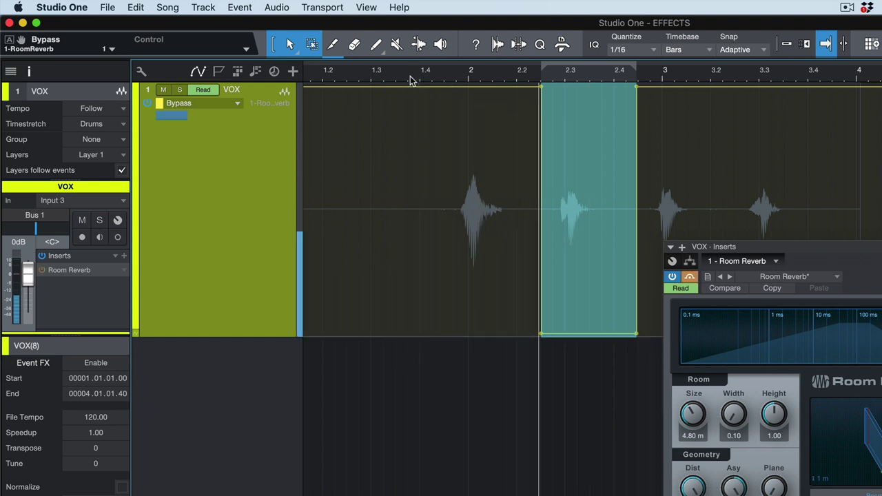
key("space")
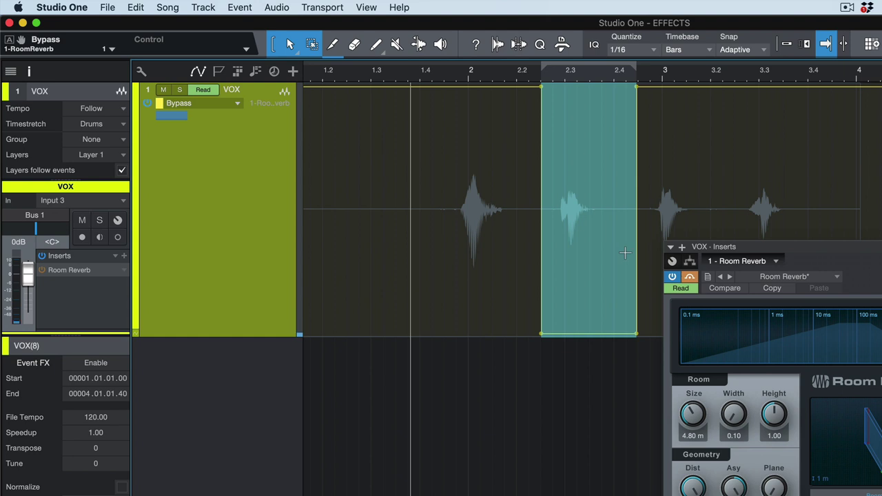
Step: Choose the Listen tool and play the vocal again from just before the first word
key("8")
left_click(449, 73)
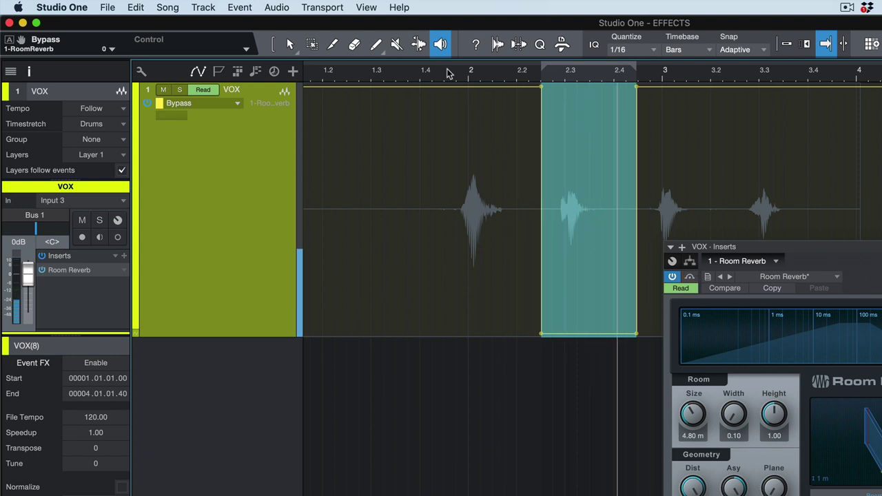
key("space")
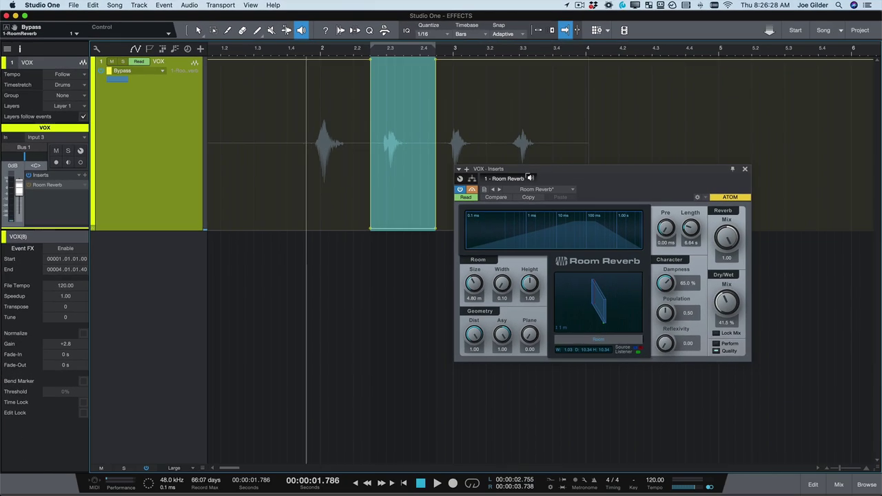
Step: Insert RedlightDist from the effects browser ahead of the Room Reverb on the VOX channel
key("F5")
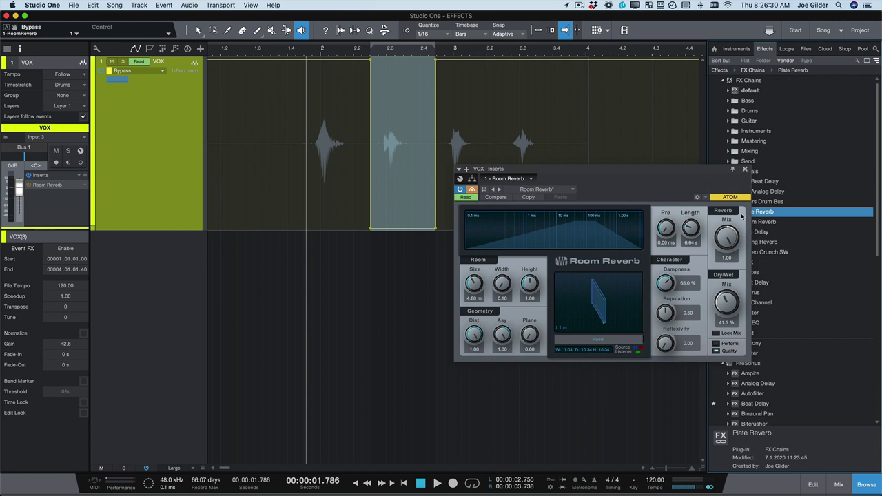
left_click_drag(698, 174, 617, 176)
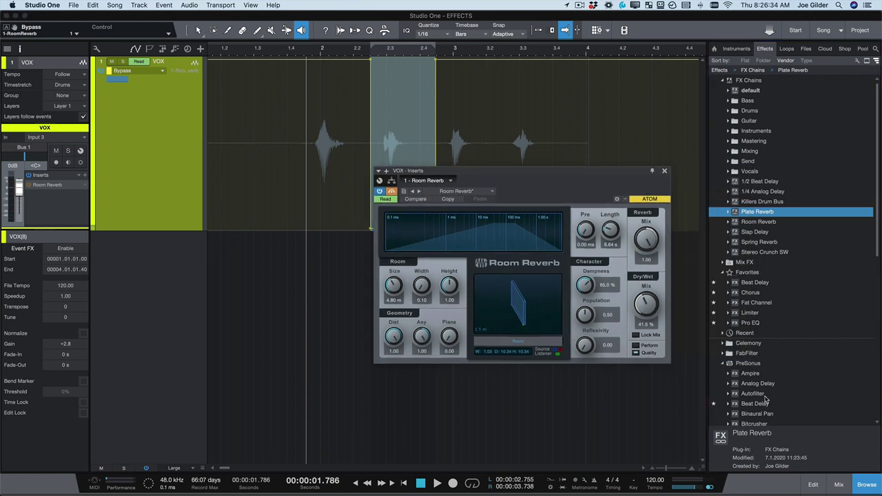
scroll(765, 398, "down", 10)
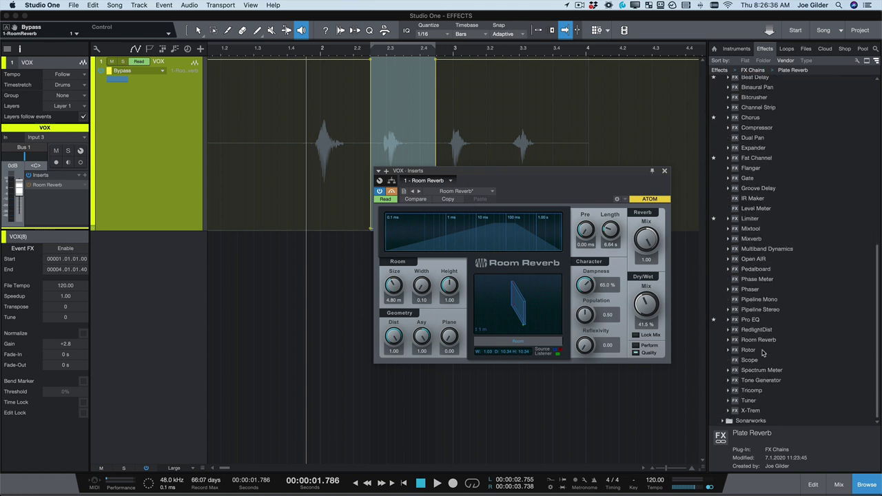
left_click_drag(765, 331, 447, 199)
left_click(486, 181)
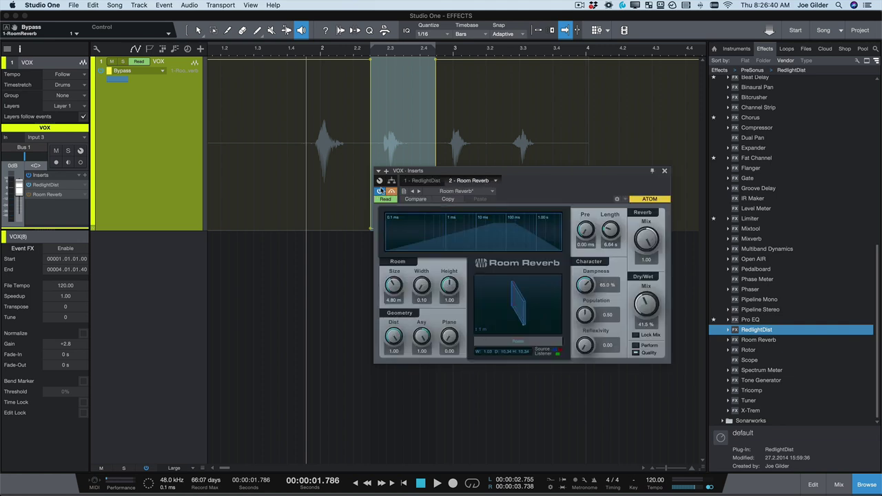
Step: Bypass RedlightDist on VOX and automate its Bypass so the distortion is active only across the second word
left_click(422, 181)
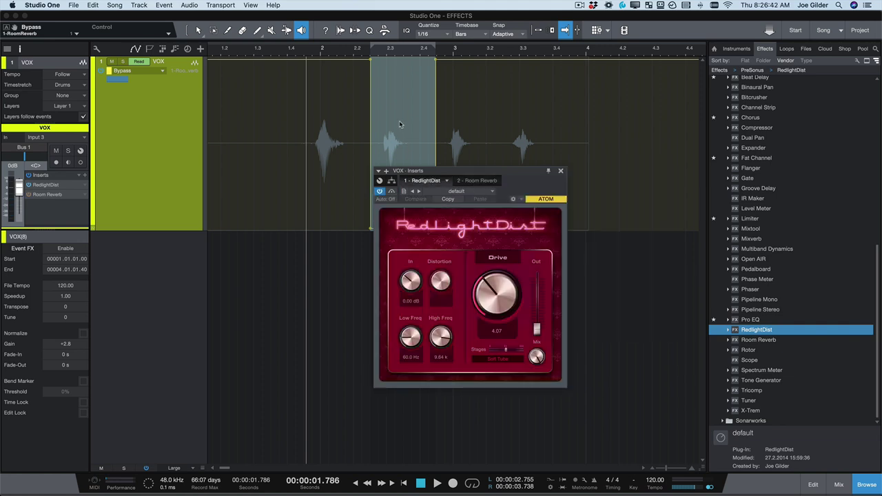
left_click(391, 192)
left_click(6, 29)
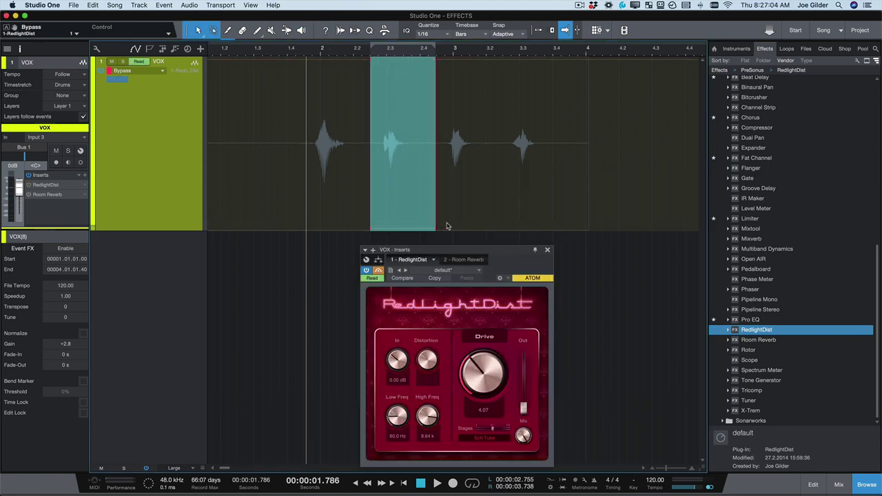
Step: Set RedlightDist's Drive to 9.18 and play the vocal from before the first word
left_click_drag(483, 372, 522, 324)
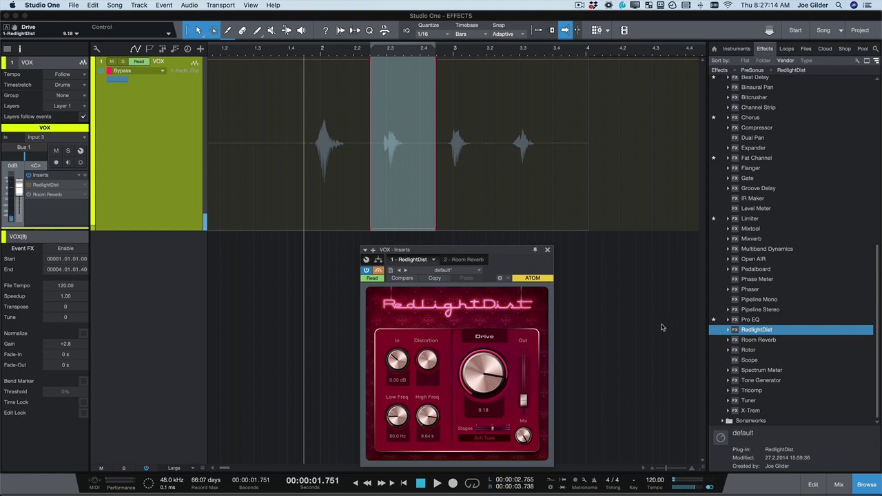
key("space")
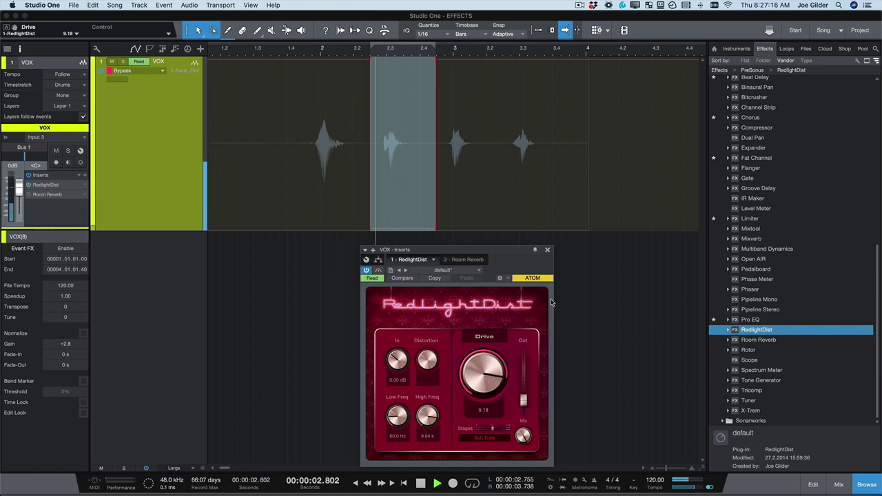
key("space")
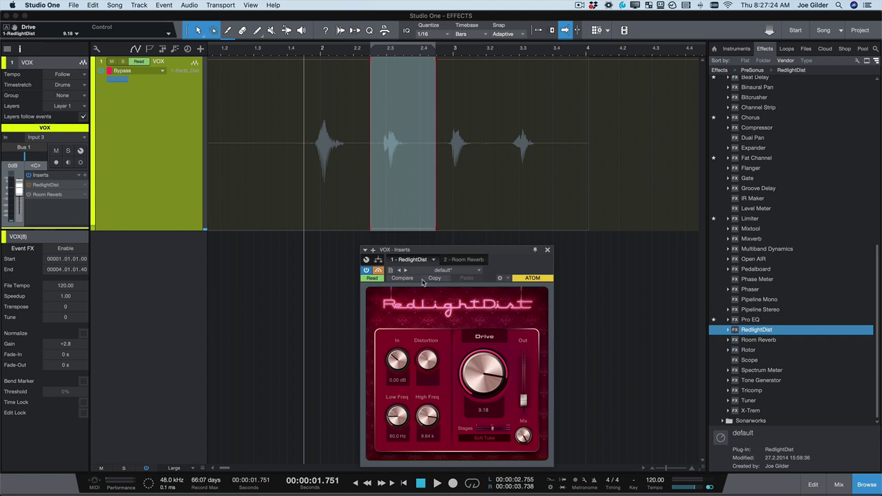
Step: Show the mixing console and check the RedlightDist insert on the VOX channel, closing its window again
left_click(547, 250)
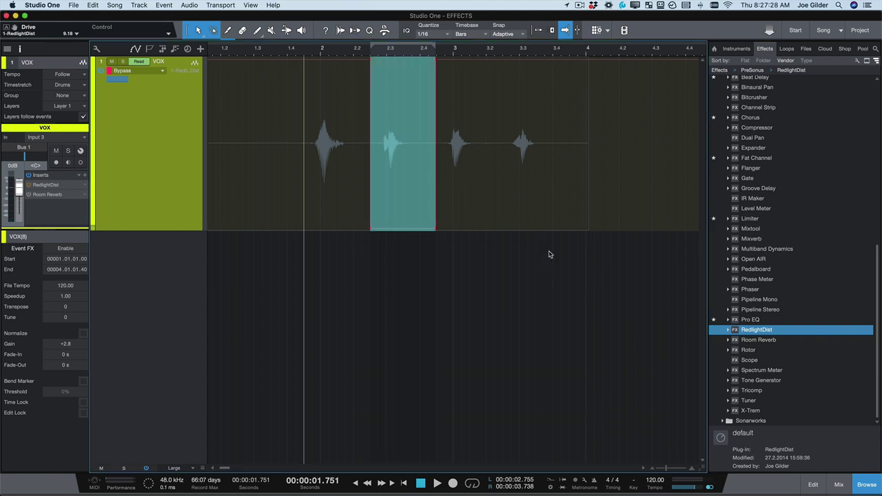
key("F3")
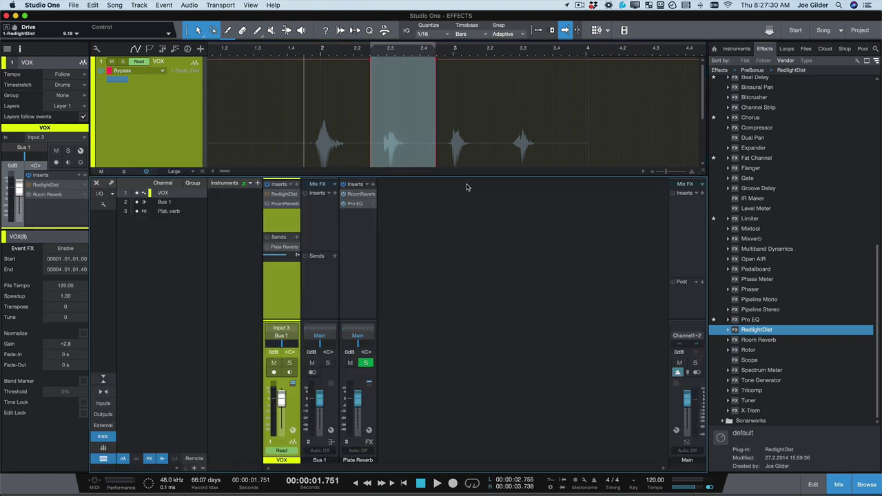
left_click(280, 195)
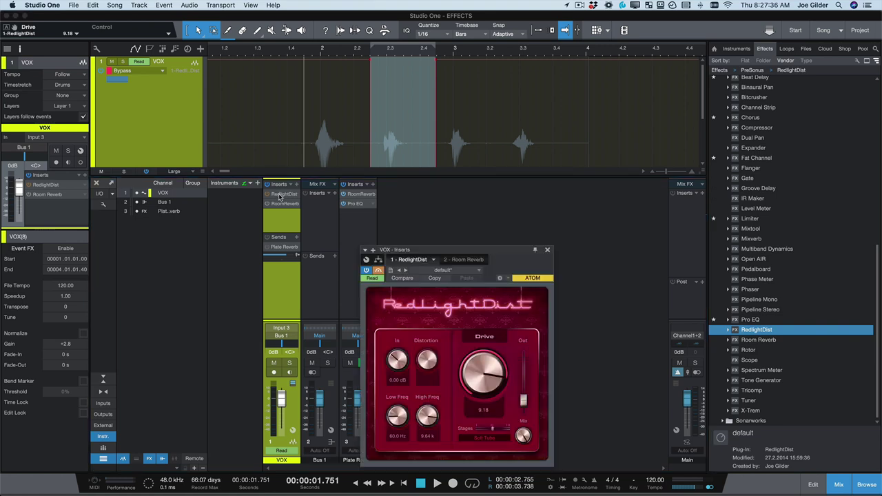
left_click(547, 250)
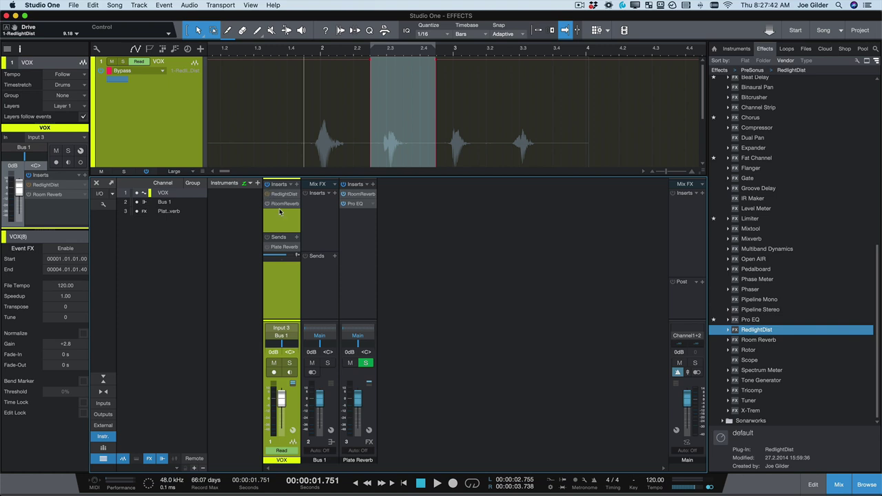
Step: Compare the VOX event view with its automation view, checking the available envelopes and keeping RedlightDist's Bypass shown
key("a")
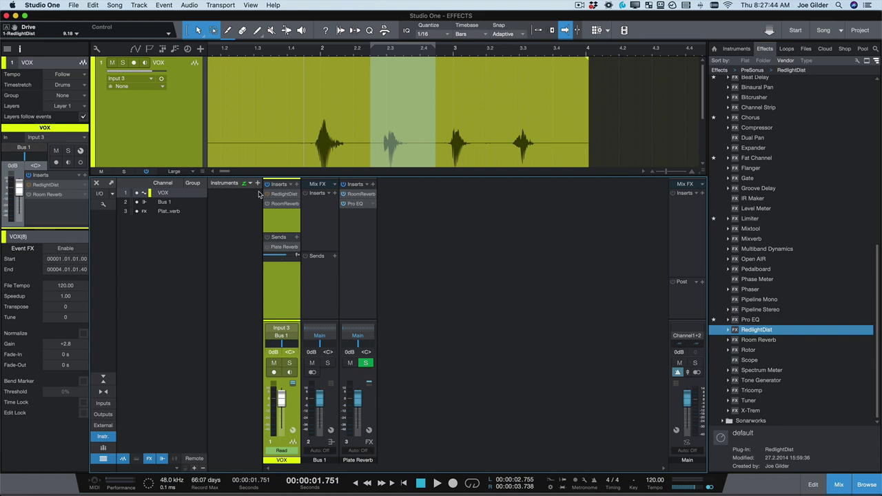
key("F3")
left_click(226, 144)
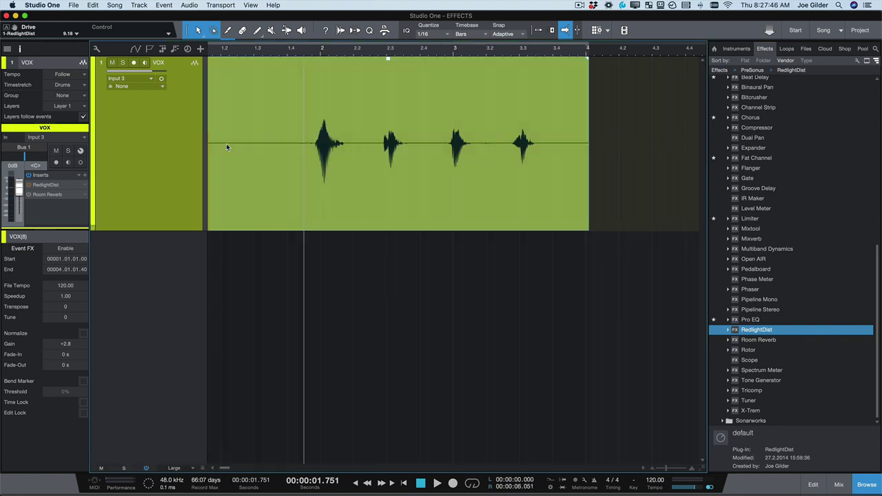
key("a")
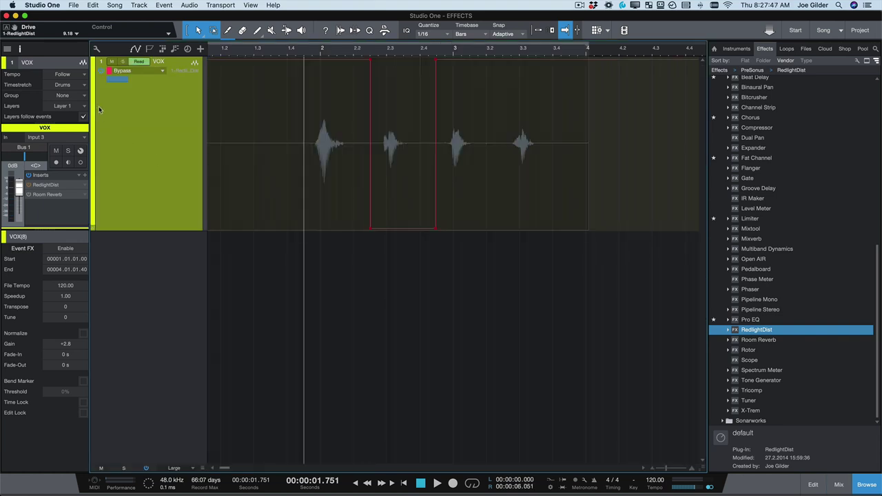
left_click(135, 72)
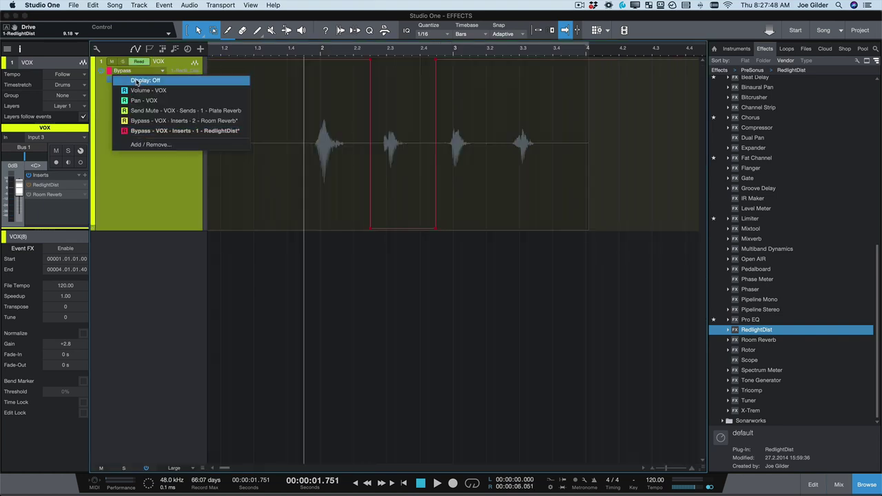
left_click(207, 131)
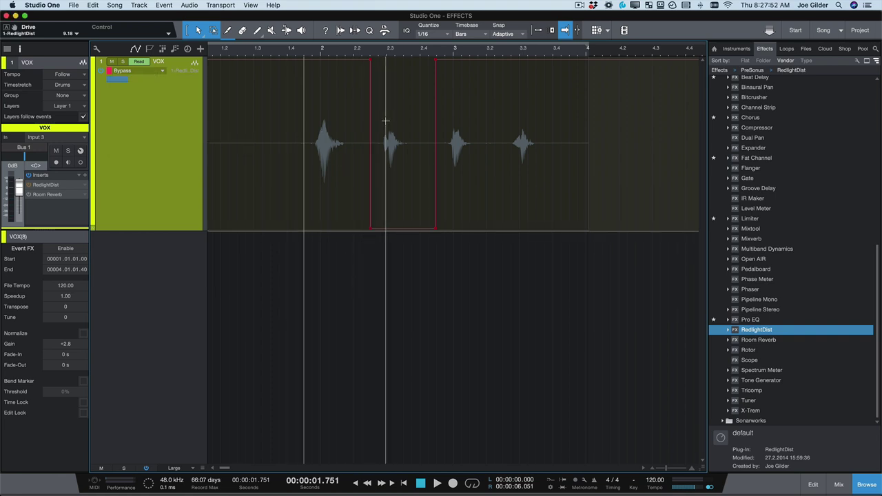
key("F3")
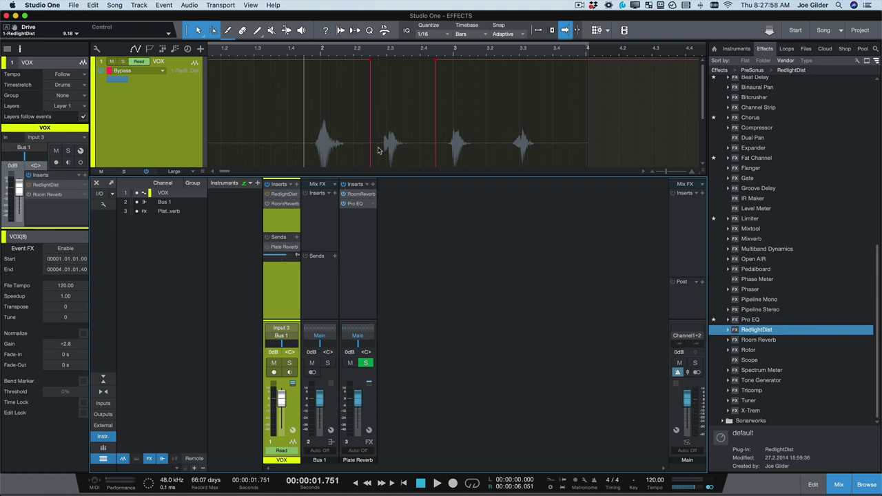
key("F3")
Step: Return VOX to event view and move the second word onto a new track directly below
left_click_drag(485, 137, 275, 138)
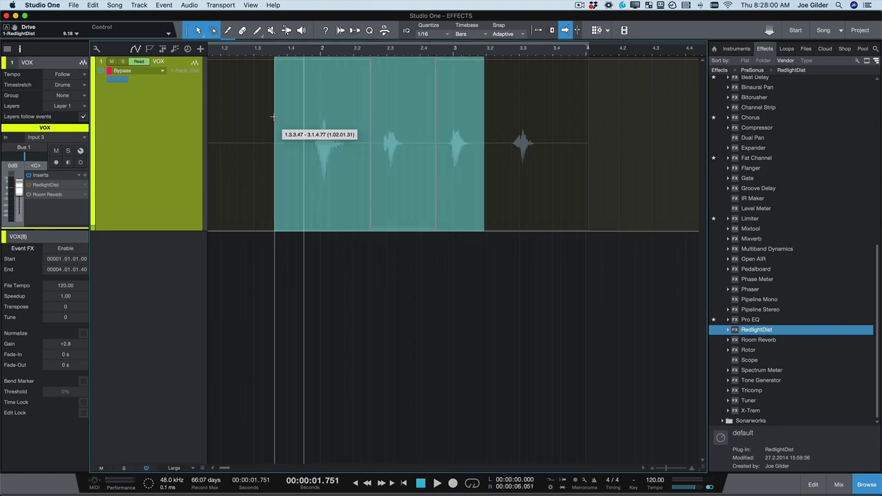
left_click(554, 154)
left_click(554, 154)
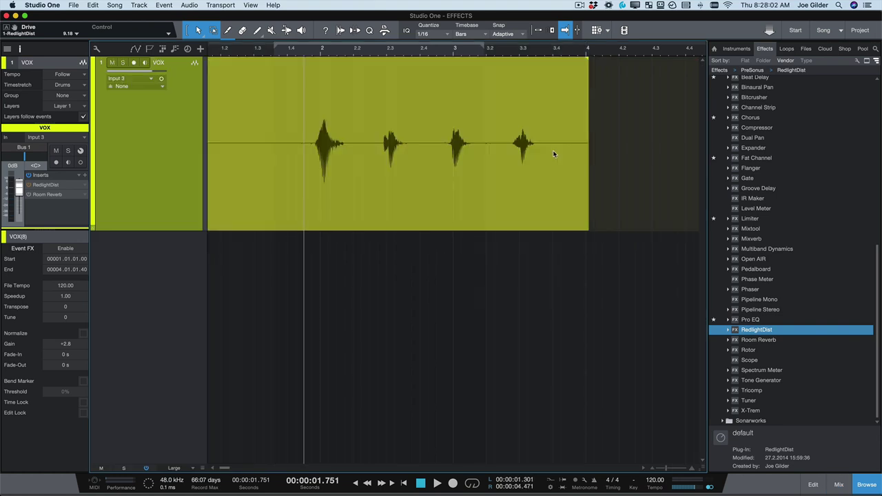
left_click_drag(366, 145, 407, 241)
Step: Copy RedlightDist from VOX onto the new track's inserts and turn off its bypass there
key("F3")
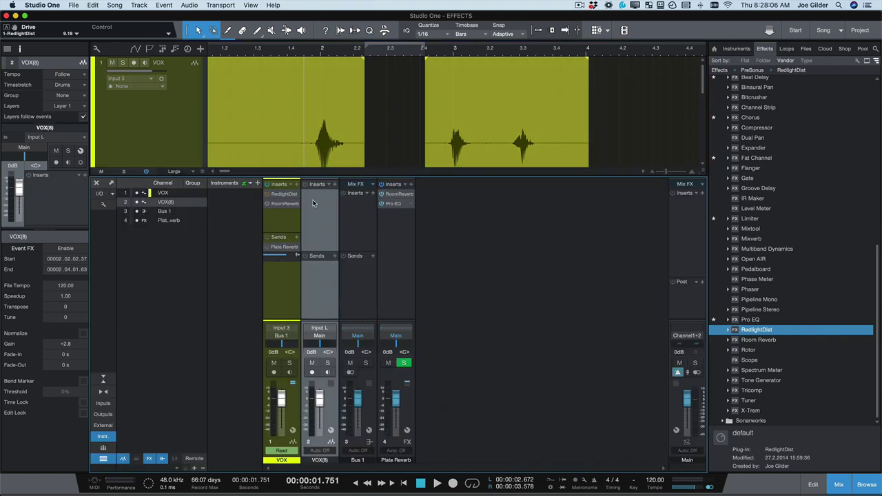
left_click_drag(312, 202, 312, 202)
left_click(377, 270)
Step: Remove RedlightDist from the VOX channel, then hide the console and the plug-in window
right_click(297, 196)
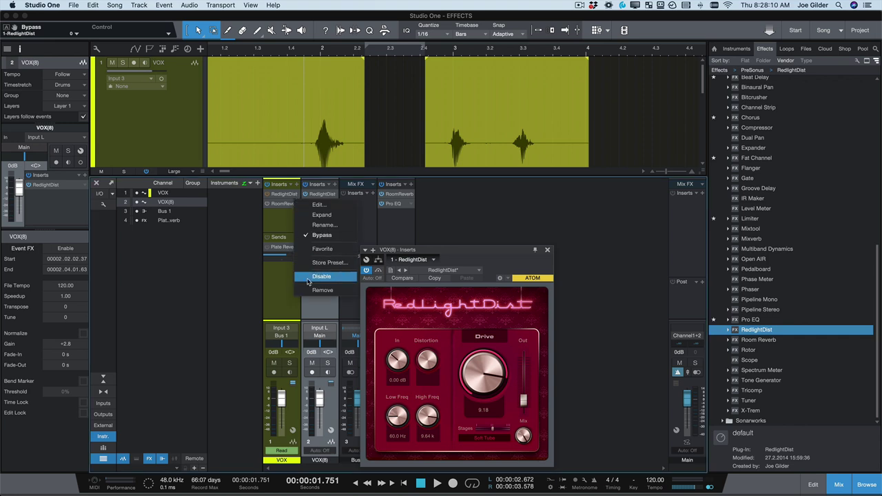
left_click(310, 291)
left_click(318, 285)
key("F3")
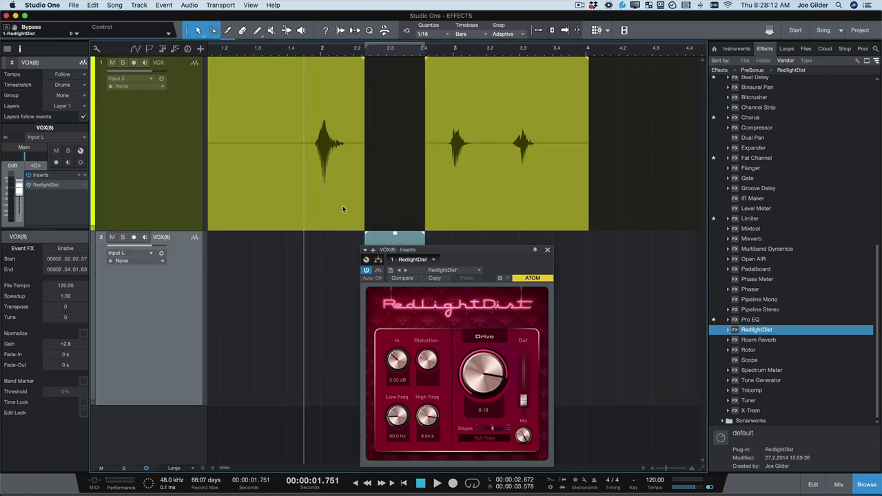
left_click(548, 249)
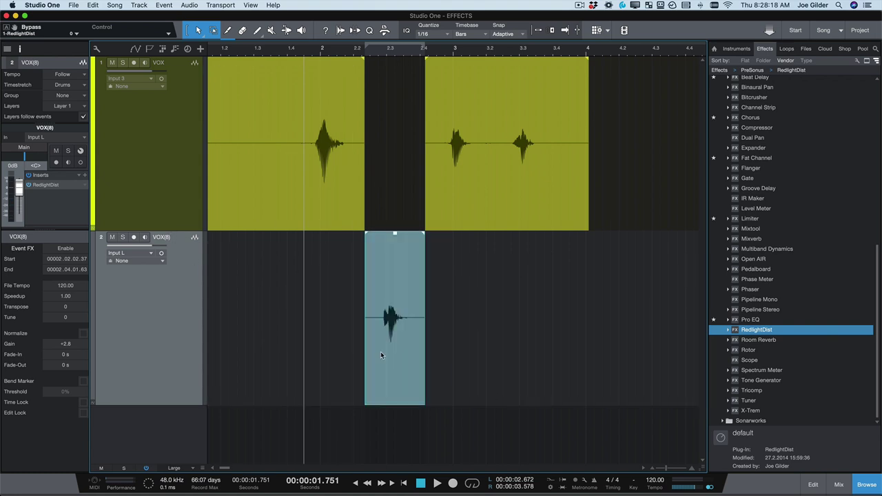
Step: Move the fourth word from VOX down onto the distorted second-word track at the same time position
scroll(381, 354, "down", 4)
scroll(379, 348, "up", 2)
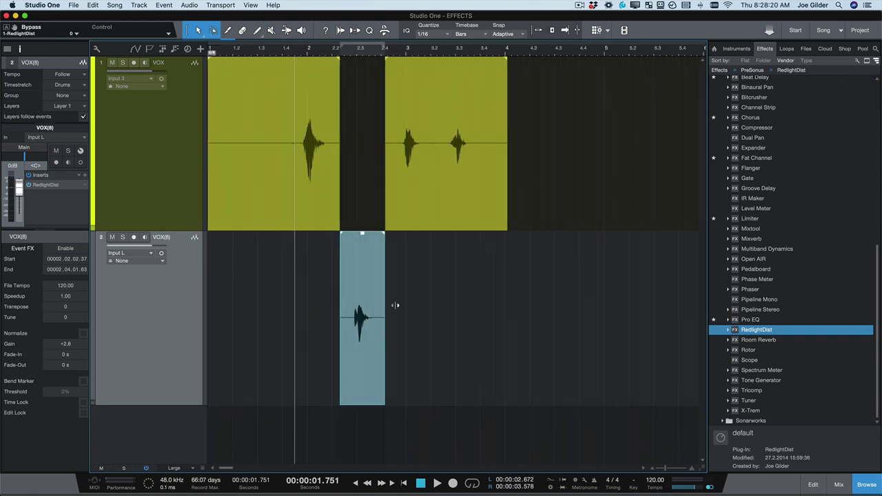
left_click_drag(497, 110, 441, 119)
left_click_drag(482, 185, 483, 320)
scroll(483, 321, "down", 2)
scroll(483, 322, "up", 4)
scroll(483, 322, "left", 3)
scroll(485, 317, "down", 2)
scroll(483, 323, "down", 2)
scroll(480, 322, "down", 1)
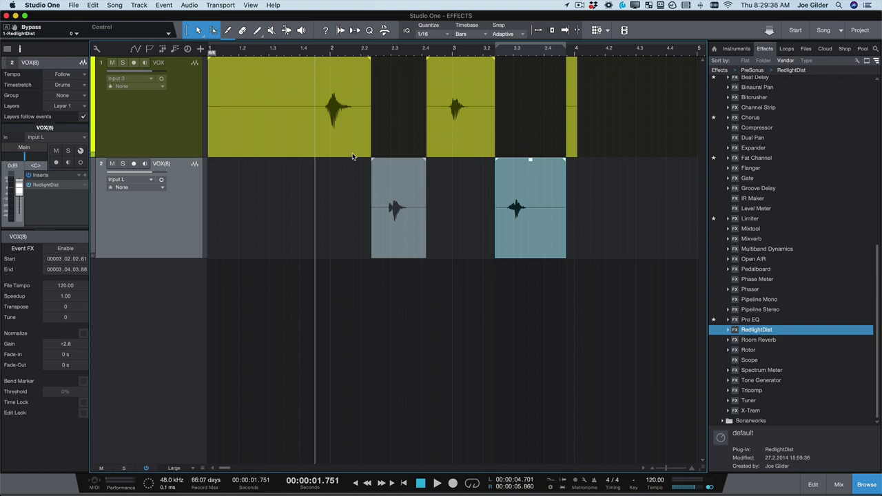
Step: Switch to Safari, open 5stepmix.com, and return to Studio One
key("super+l")
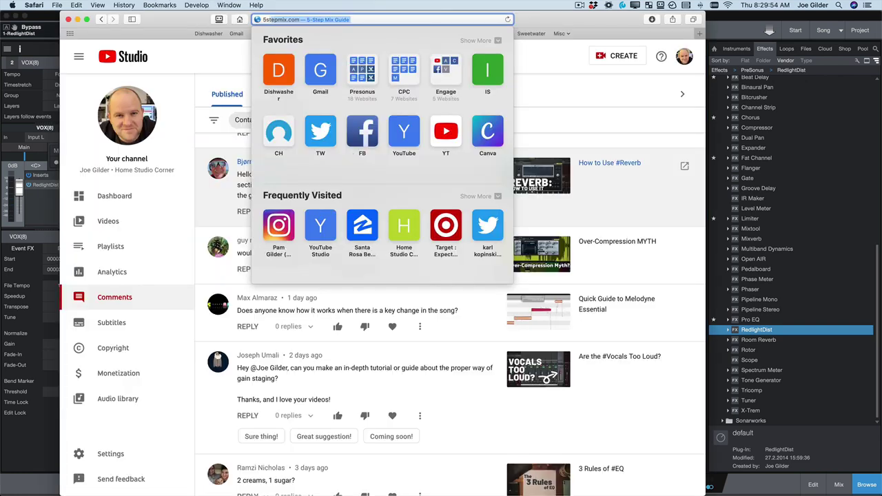
type("5stepmix.com")
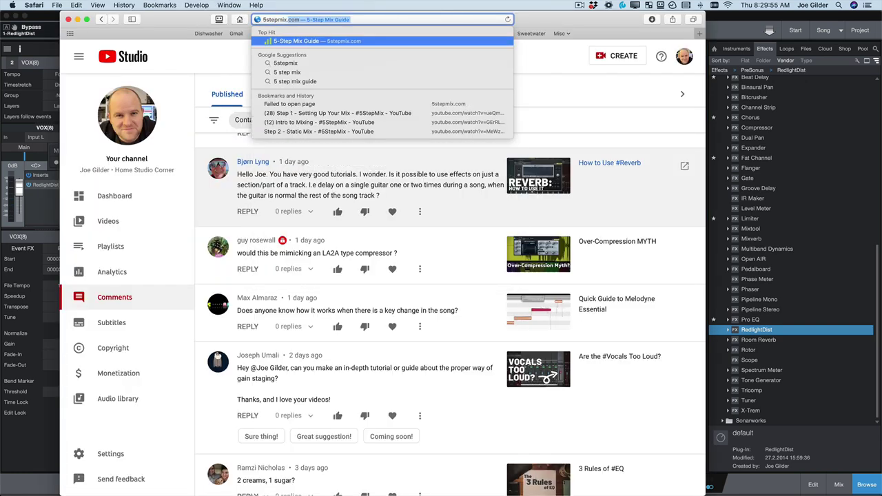
key("Return")
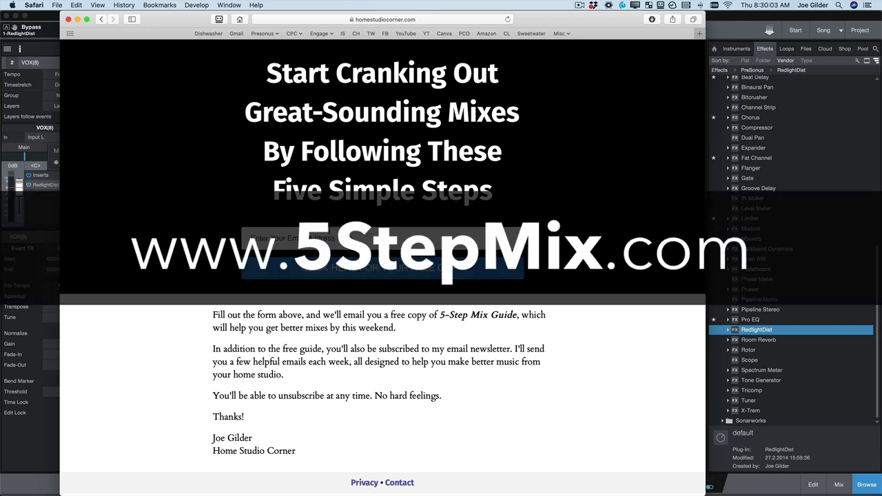
key("super+Tab")
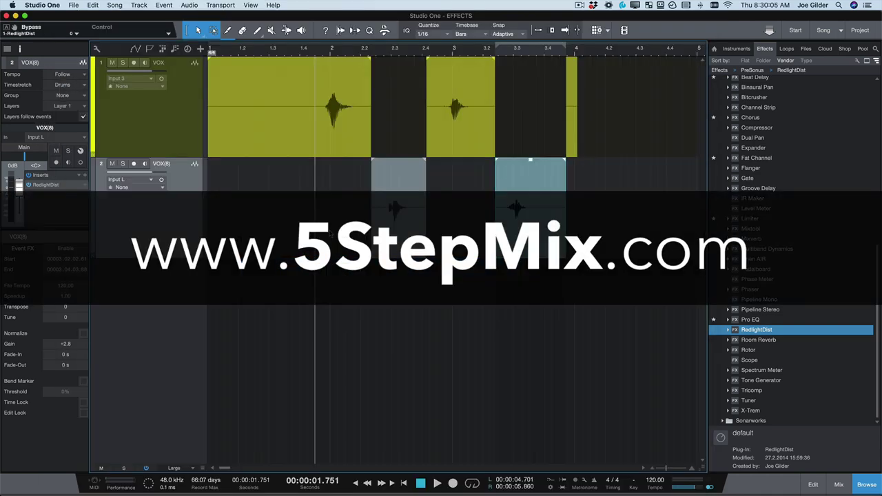